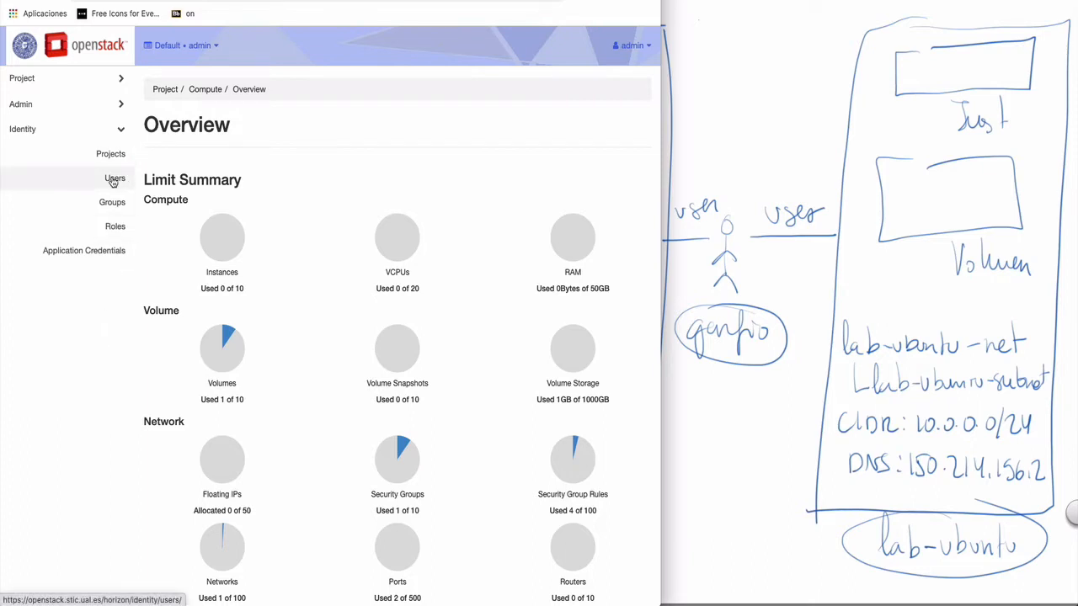
- Start a new user named garfio with the description 'Capitán Garfio'
{"action": "left_click", "coordinate": [114, 181]}
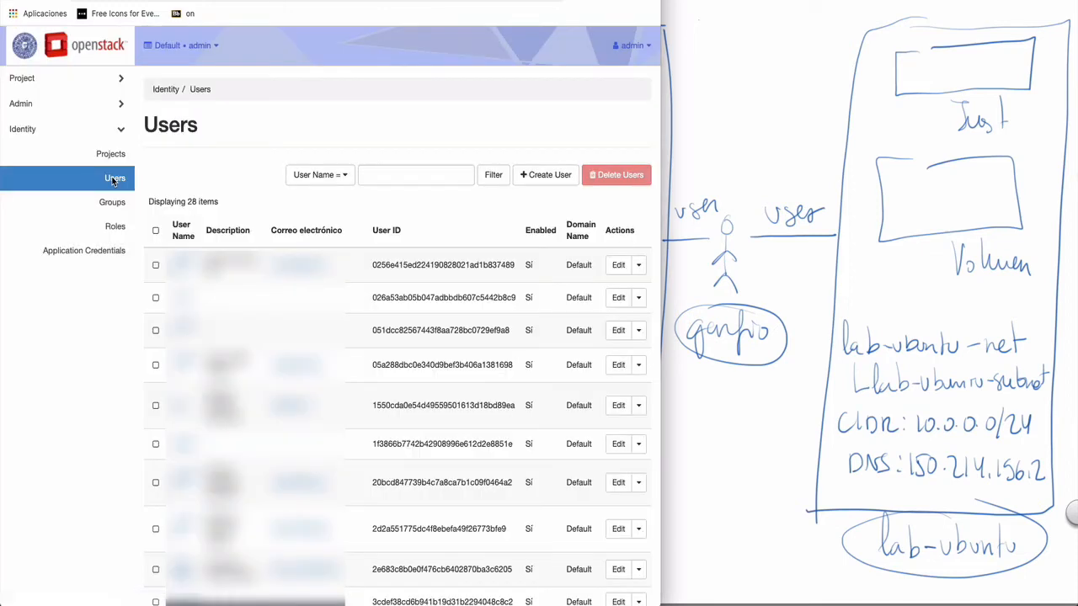
{"action": "left_click", "coordinate": [533, 180]}
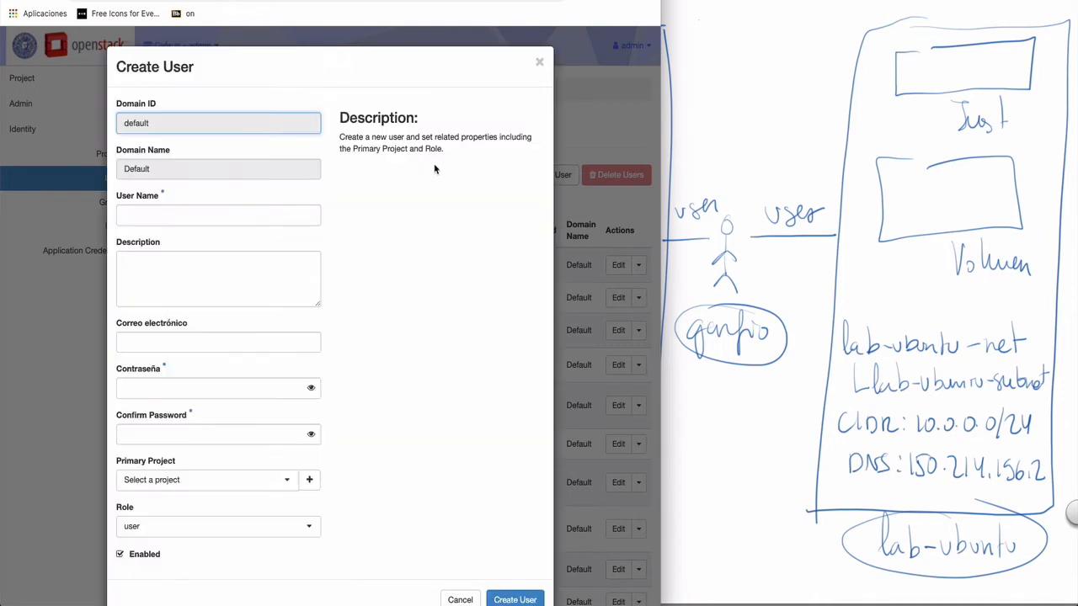
{"action": "left_click", "coordinate": [264, 222]}
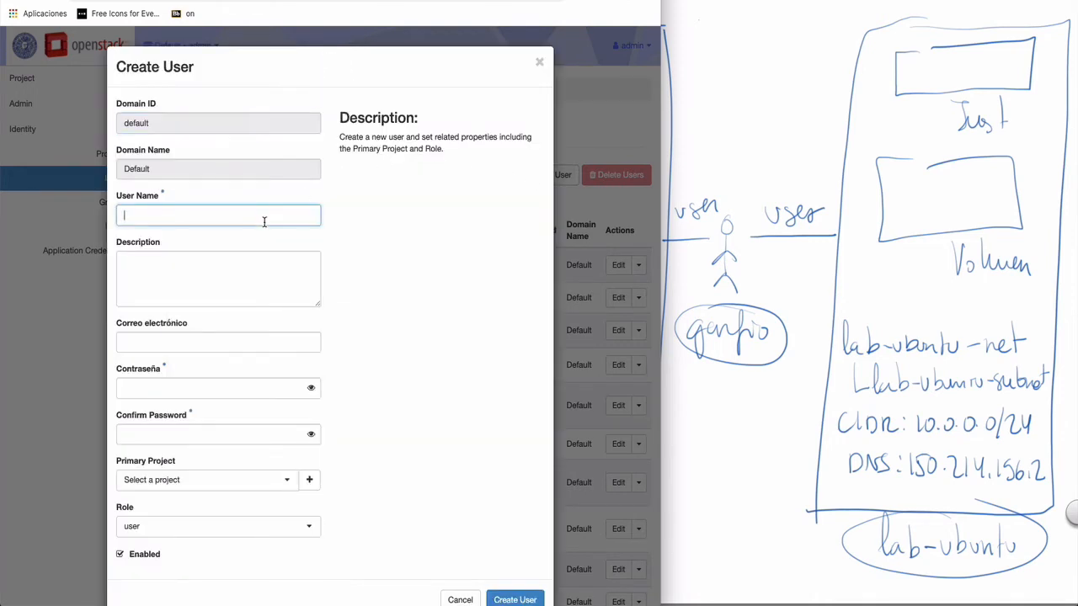
{"action": "type", "text": "gardi"}
{"action": "key", "text": "BackSpace"}
{"action": "key", "text": "BackSpace"}
{"action": "type", "text": "fio"}
{"action": "key", "text": "Tab"}
{"action": "type", "text": "C"}
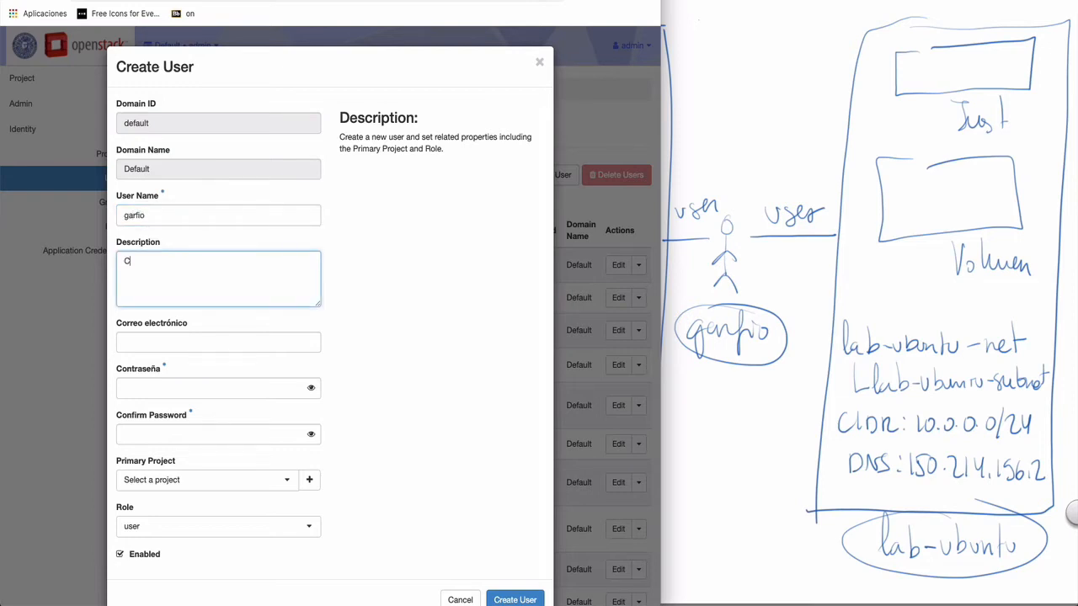
{"action": "type", "text": "apitán Garfio"}
- Fill in the user's e-mail address, a password and its confirmation
{"action": "left_click", "coordinate": [193, 342]}
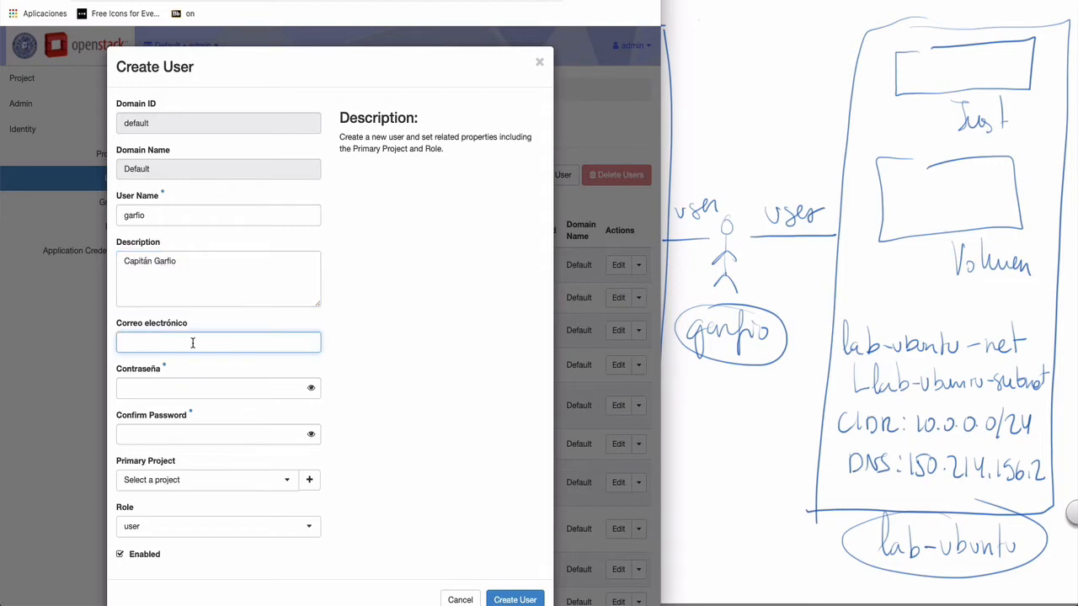
{"action": "key", "text": "Tab"}
{"action": "type", "text": "••"}
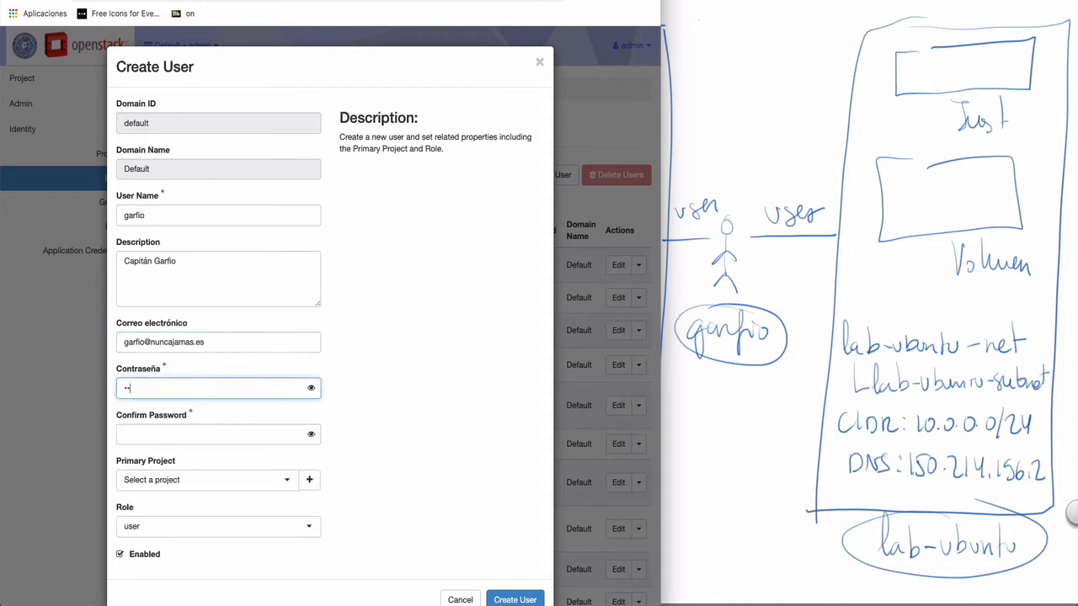
{"action": "type", "text": "••••"}
{"action": "key", "text": "Tab"}
{"action": "type", "text": "•••"}
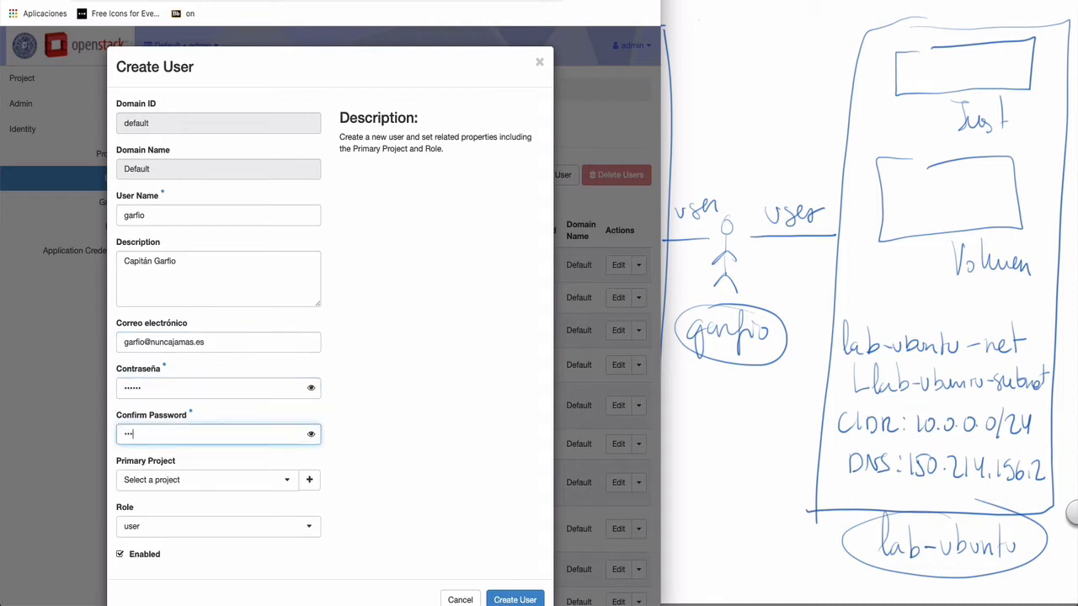
{"action": "type", "text": "•••"}
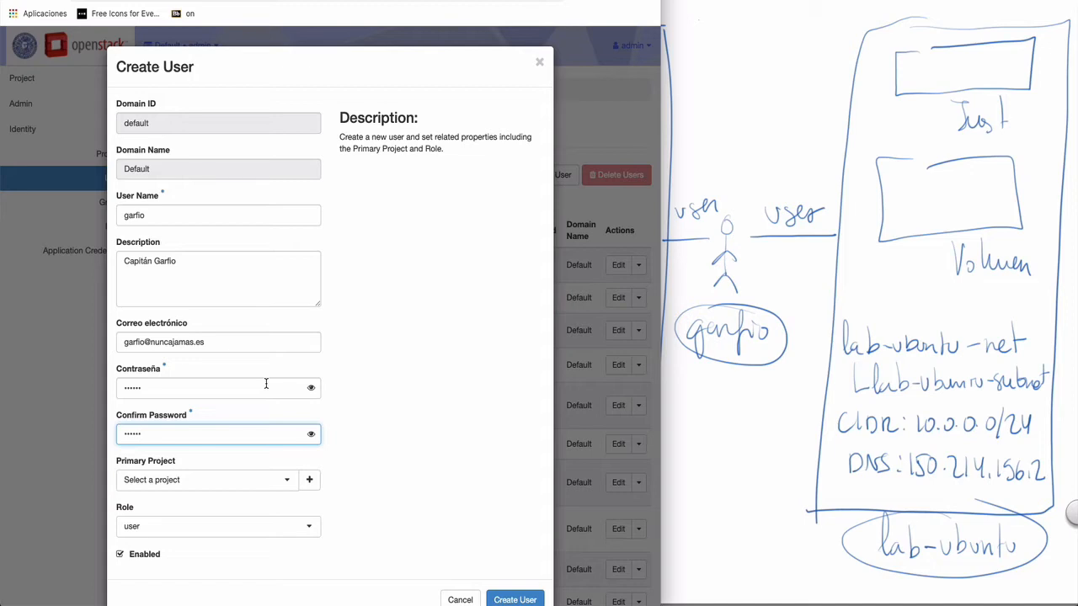
- Create project garfio described as 'Proyecto de Capitán Garfio' as the user's primary project
{"action": "left_click", "coordinate": [310, 481]}
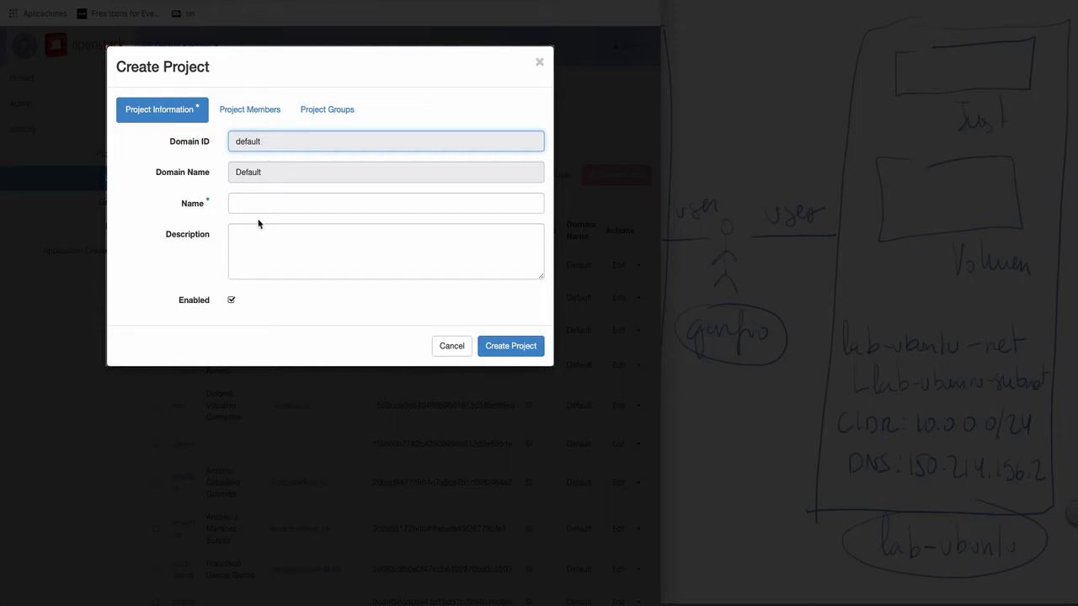
{"action": "left_click", "coordinate": [257, 205]}
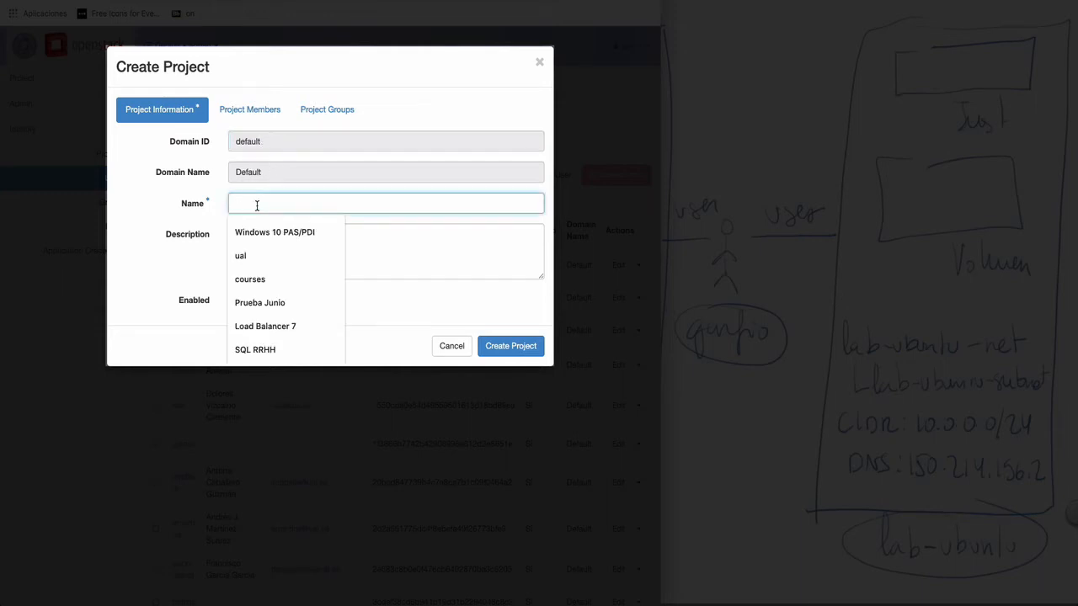
{"action": "type", "text": "gar"}
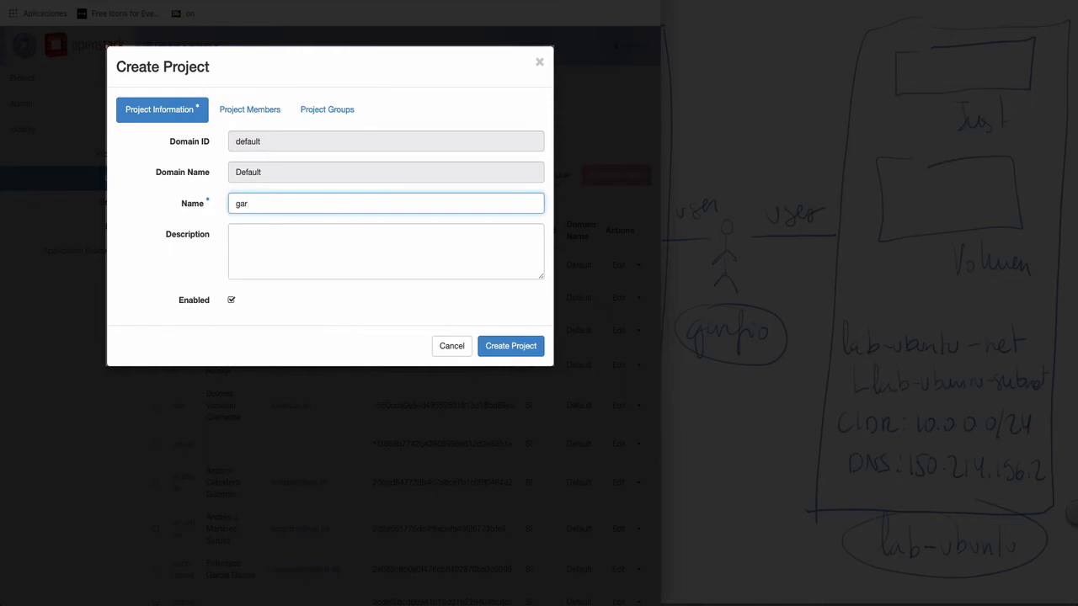
{"action": "type", "text": "fio"}
{"action": "key", "text": "Tab"}
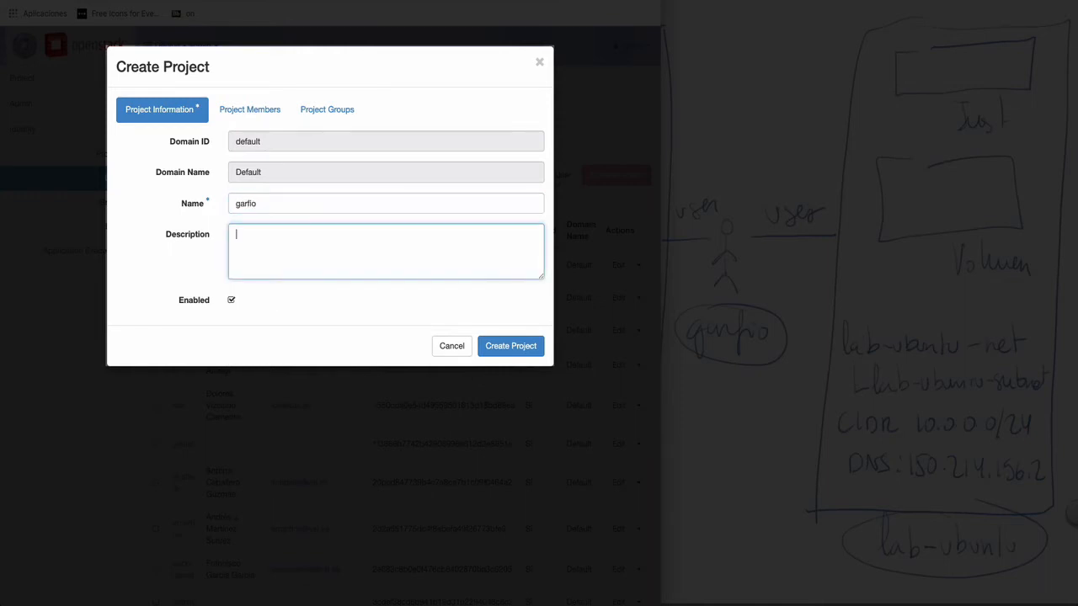
{"action": "type", "text": "Proyexto"}
{"action": "key", "text": "BackSpace"}
{"action": "key", "text": "BackSpace"}
{"action": "key", "text": "BackSpace"}
{"action": "key", "text": "BackSpace"}
{"action": "type", "text": "cto de Capitán Garfio"}
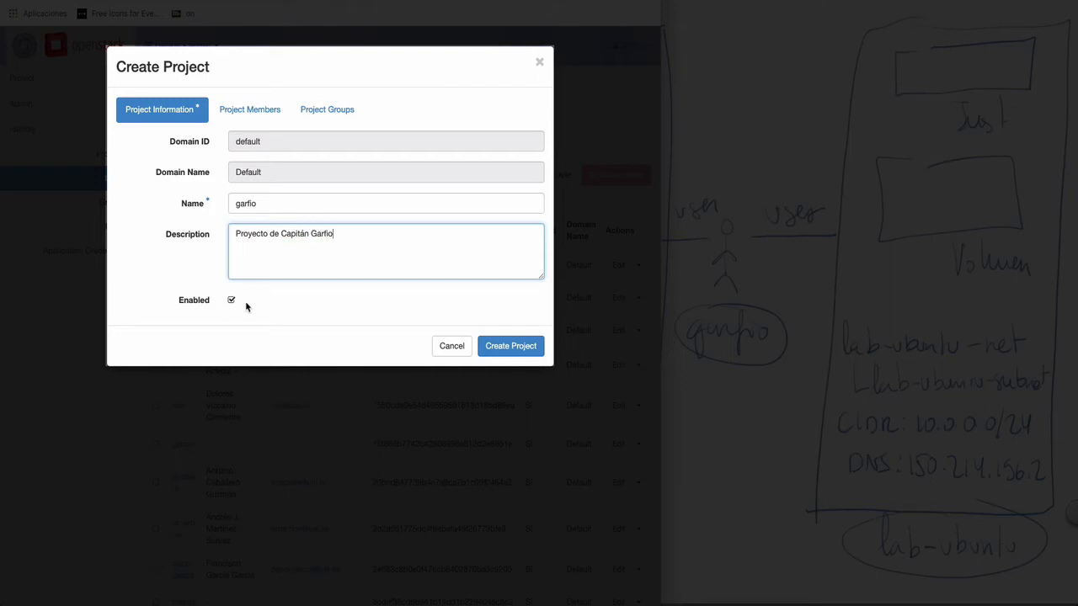
{"action": "left_click", "coordinate": [507, 347]}
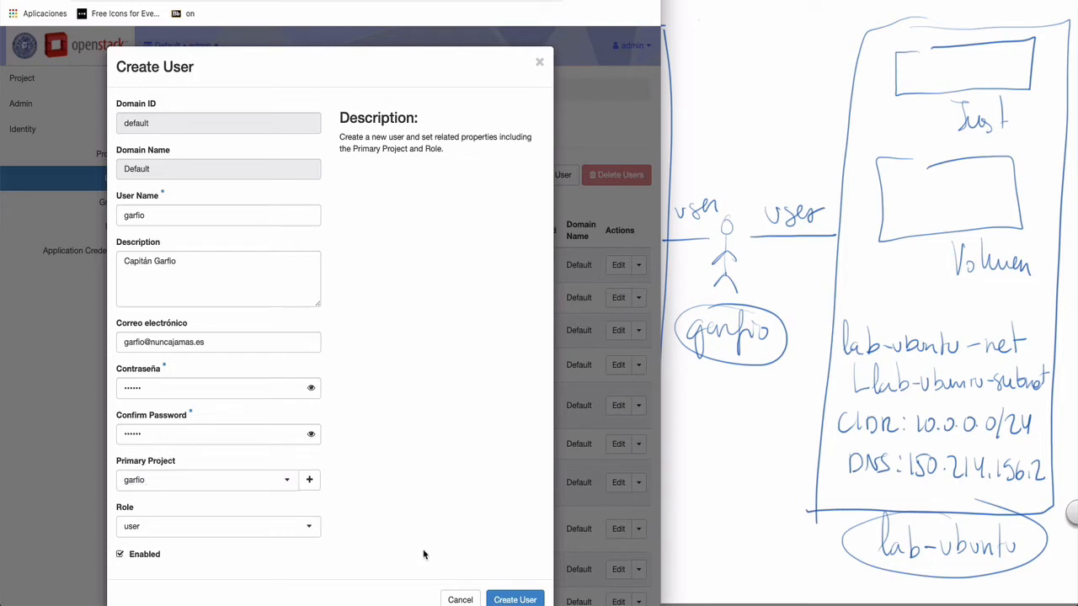
- Save the garfio user account and go to the Identity Projects list
{"action": "left_click", "coordinate": [513, 600]}
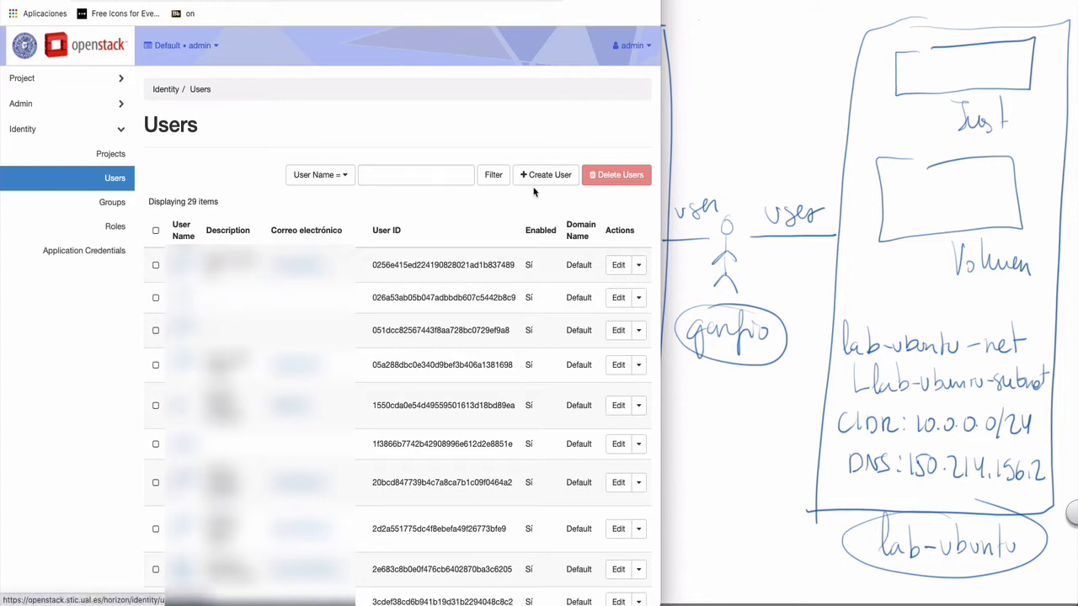
{"action": "left_click", "coordinate": [99, 153]}
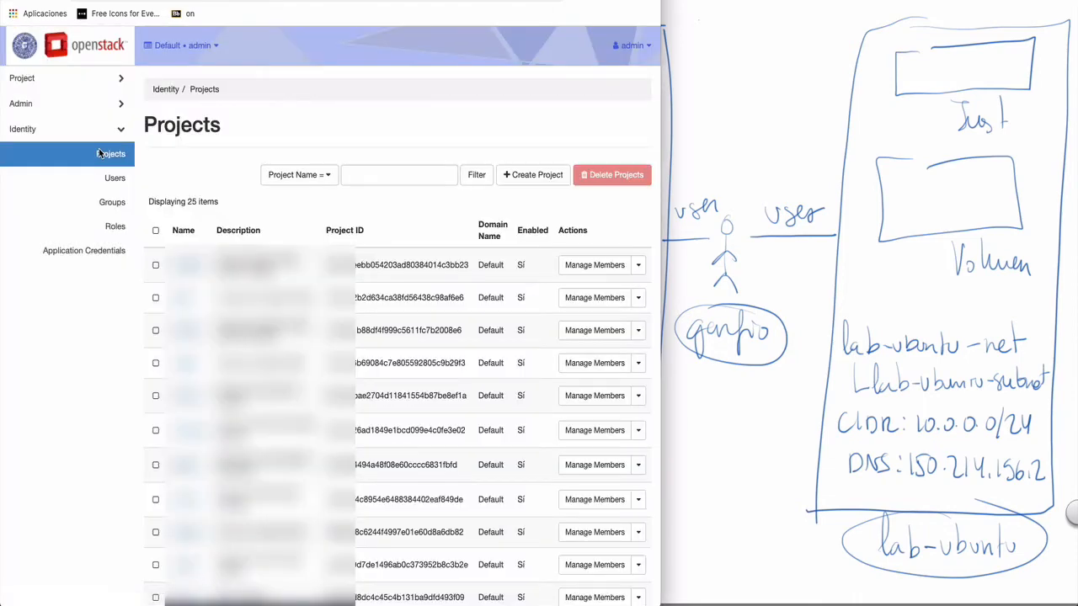
- Name the new project lab-ubuntu, describe it as 'Proyecto Laboratorio Ubuntu', then go to members
{"action": "left_click", "coordinate": [534, 179]}
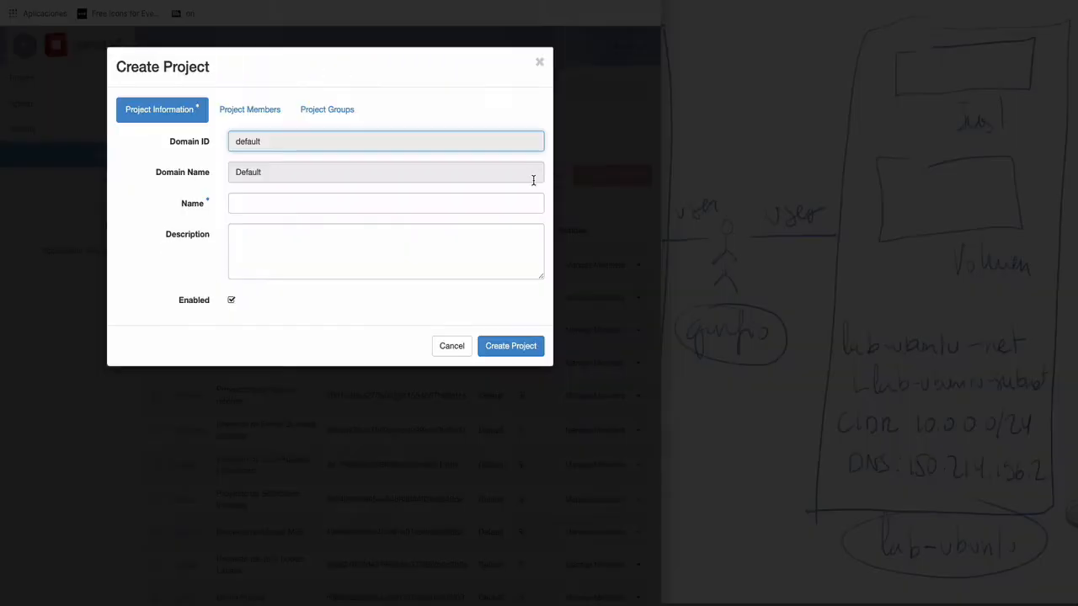
{"action": "left_click", "coordinate": [332, 205]}
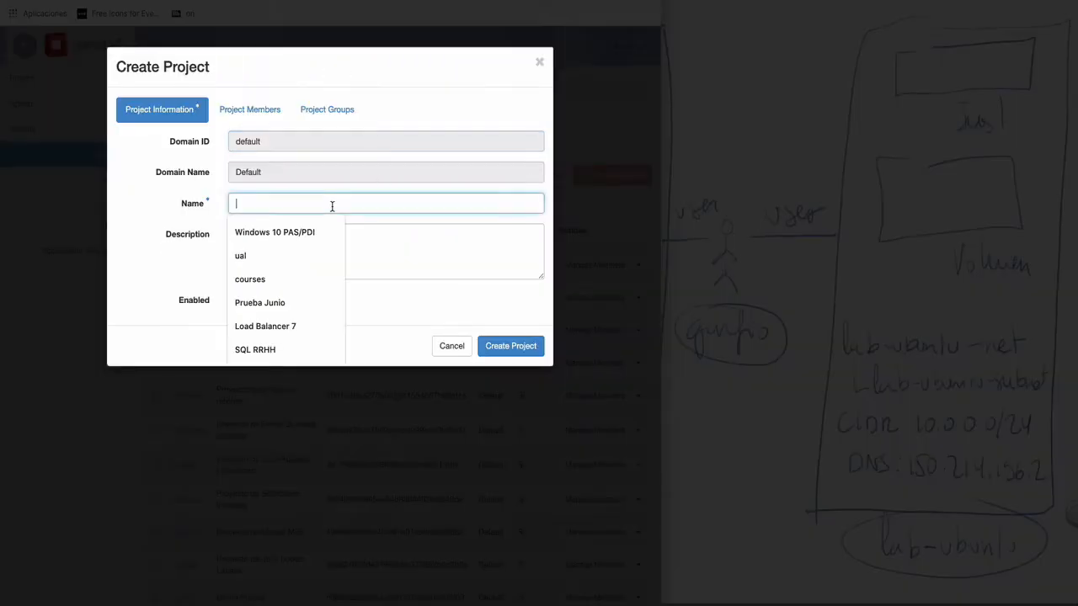
{"action": "type", "text": "lab-"}
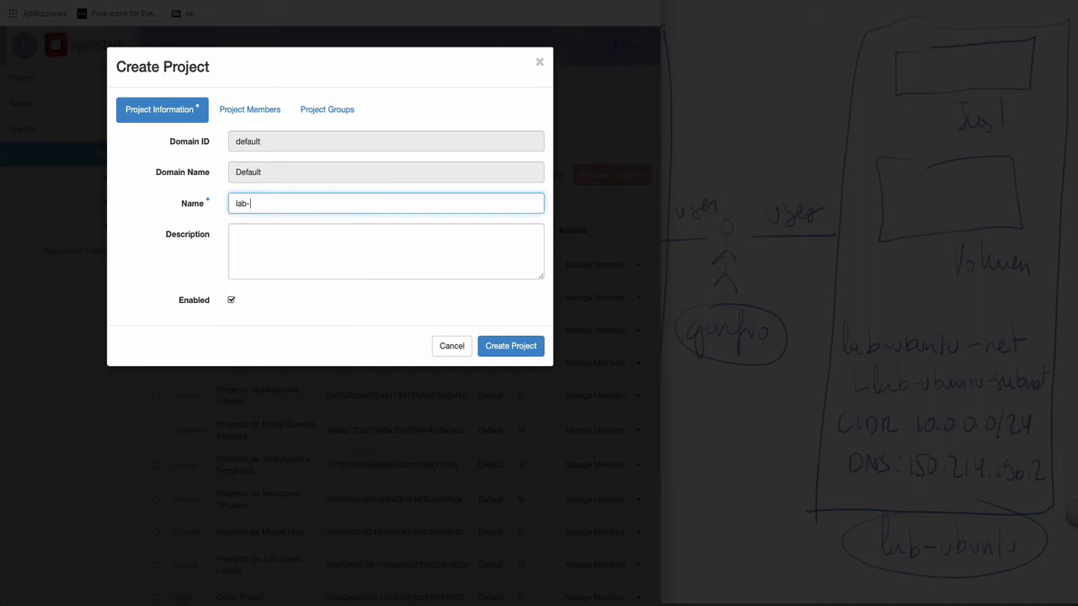
{"action": "type", "text": "ubunut"}
{"action": "key", "text": "BackSpace"}
{"action": "key", "text": "BackSpace"}
{"action": "type", "text": "tu"}
{"action": "key", "text": "Tab"}
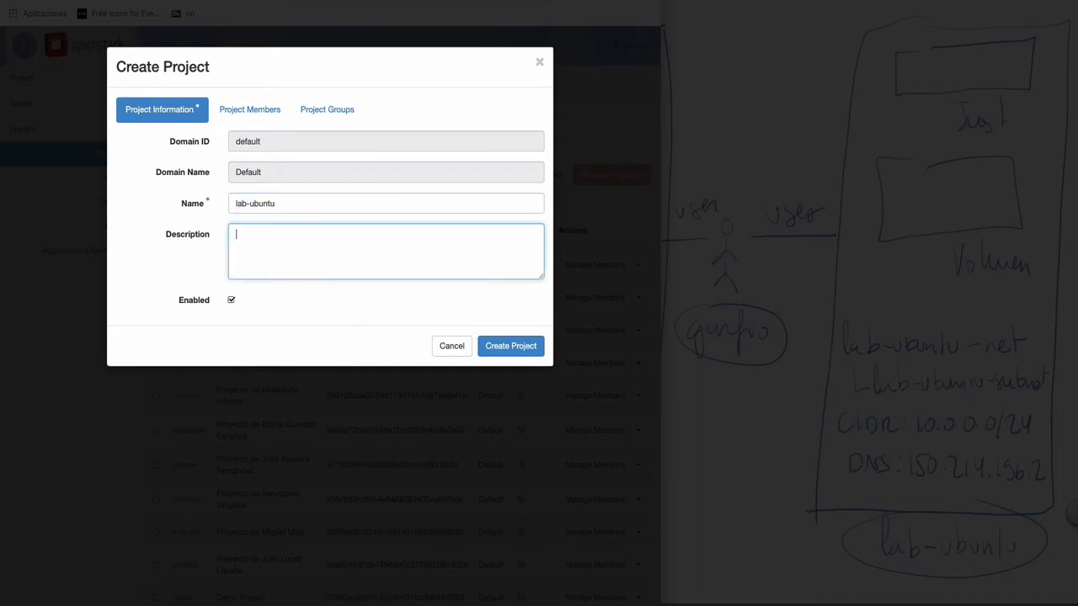
{"action": "type", "text": "Proyecto Laboratorio lUbuntu"}
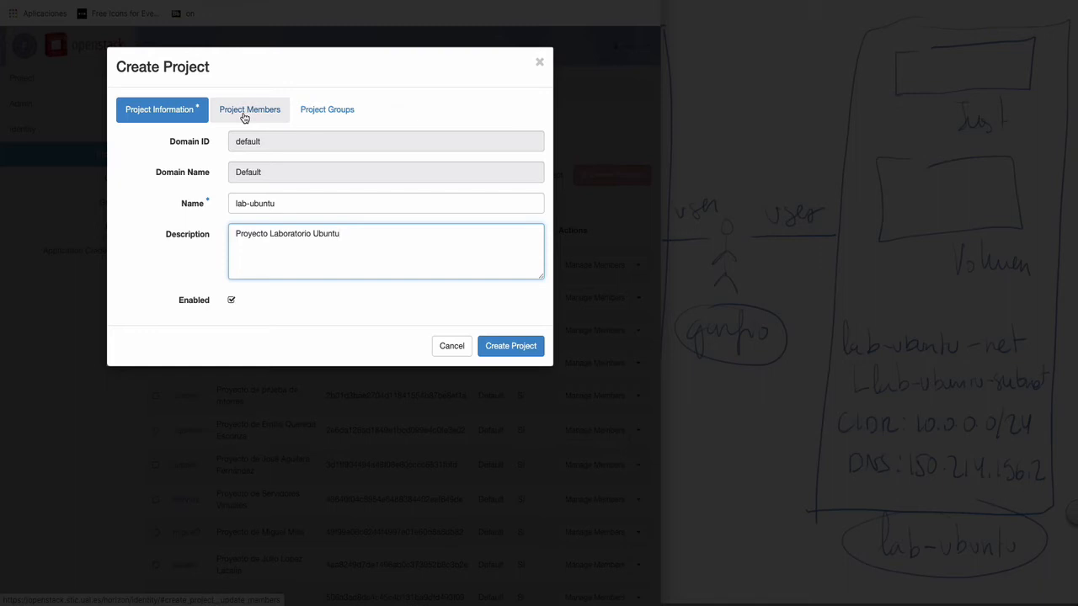
{"action": "left_click", "coordinate": [244, 118]}
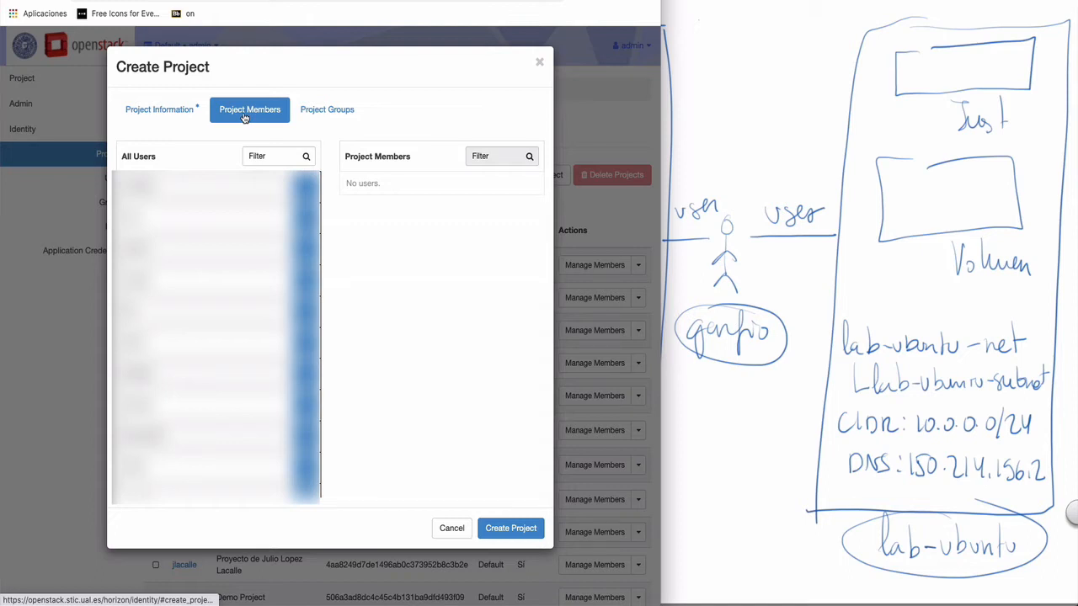
- Add garfio and admin as user-role members and create the lab-ubuntu project
{"action": "left_click", "coordinate": [269, 155]}
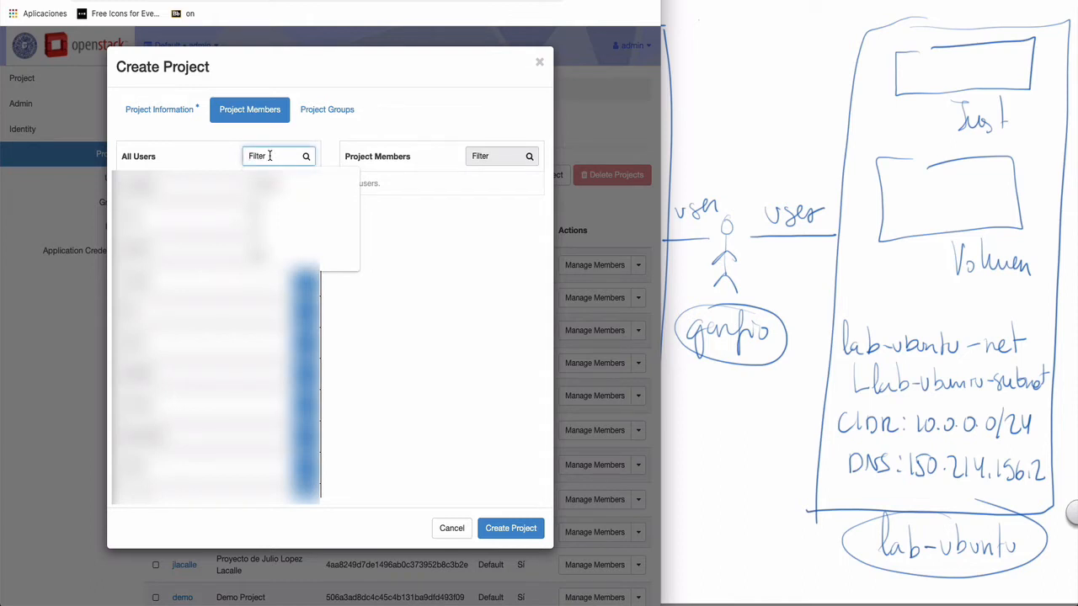
{"action": "type", "text": "garf"}
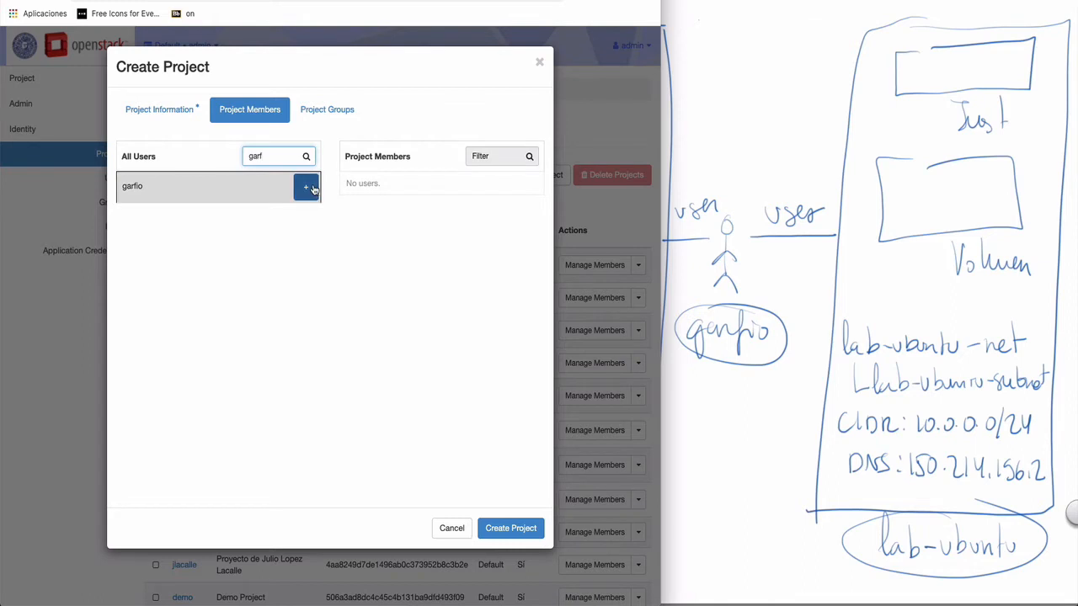
{"action": "left_click", "coordinate": [314, 188]}
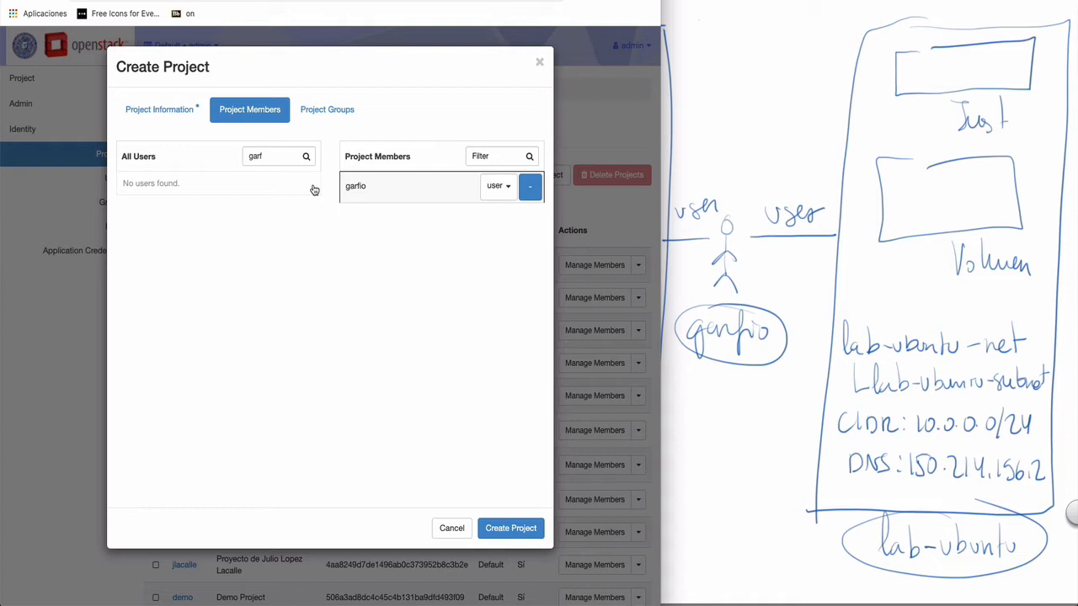
{"action": "left_click_drag", "start_coordinate": [272, 156], "coordinate": [229, 160]}
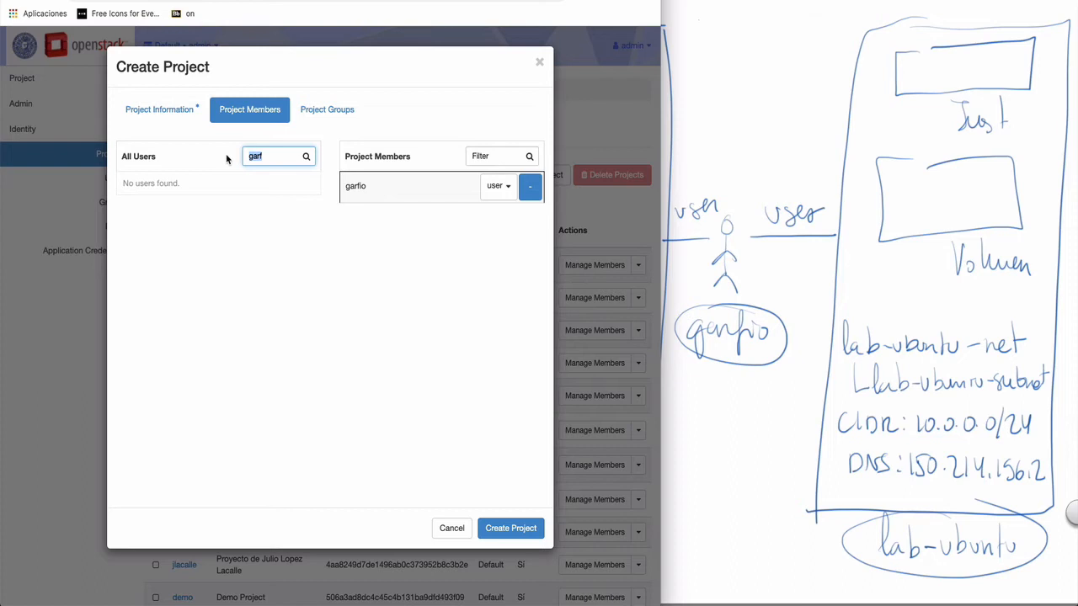
{"action": "type", "text": "adm"}
{"action": "left_click", "coordinate": [309, 188]}
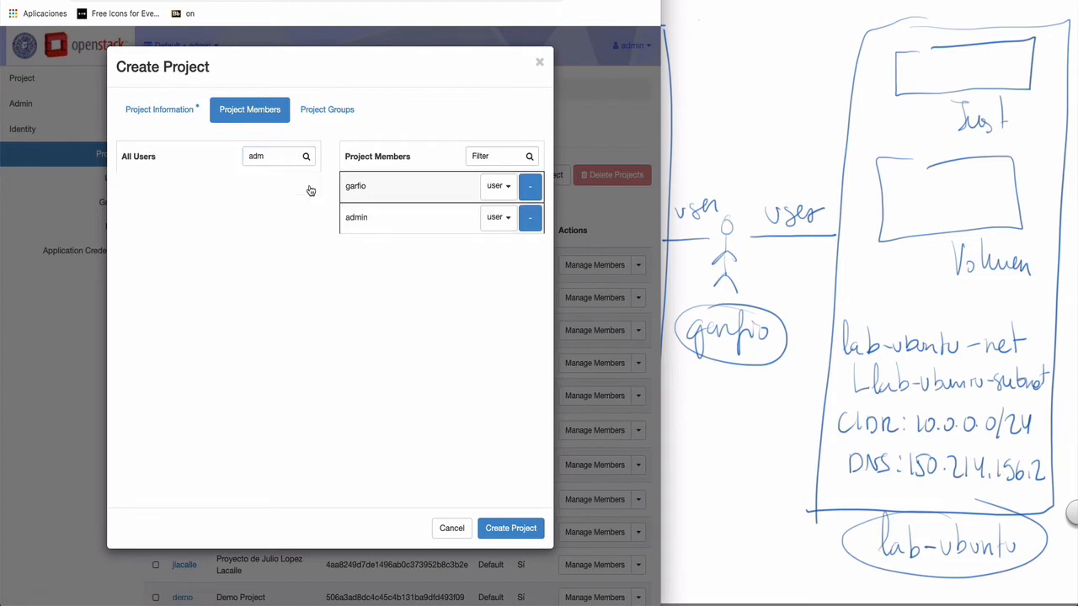
{"action": "left_click", "coordinate": [510, 529]}
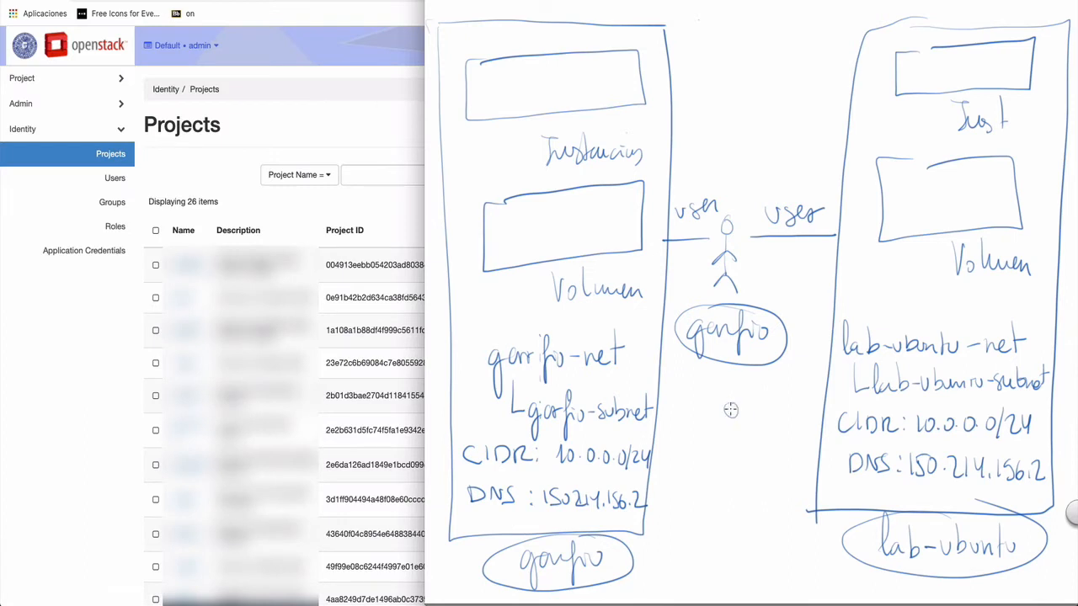
{"action": "mouse_move", "coordinate": [732, 419]}
{"action": "left_mouse_down"}
{"action": "mouse_move", "coordinate": [742, 472]}
{"action": "mouse_move", "coordinate": [722, 501]}
{"action": "mouse_move", "coordinate": [773, 500]}
{"action": "left_mouse_up"}
{"action": "mouse_move", "coordinate": [752, 433]}
{"action": "left_mouse_down"}
{"action": "mouse_move", "coordinate": [830, 398]}
{"action": "mouse_move", "coordinate": [786, 405]}
{"action": "mouse_move", "coordinate": [806, 400]}
{"action": "left_mouse_up"}
{"action": "left_click_drag", "start_coordinate": [809, 397], "coordinate": [824, 384]}
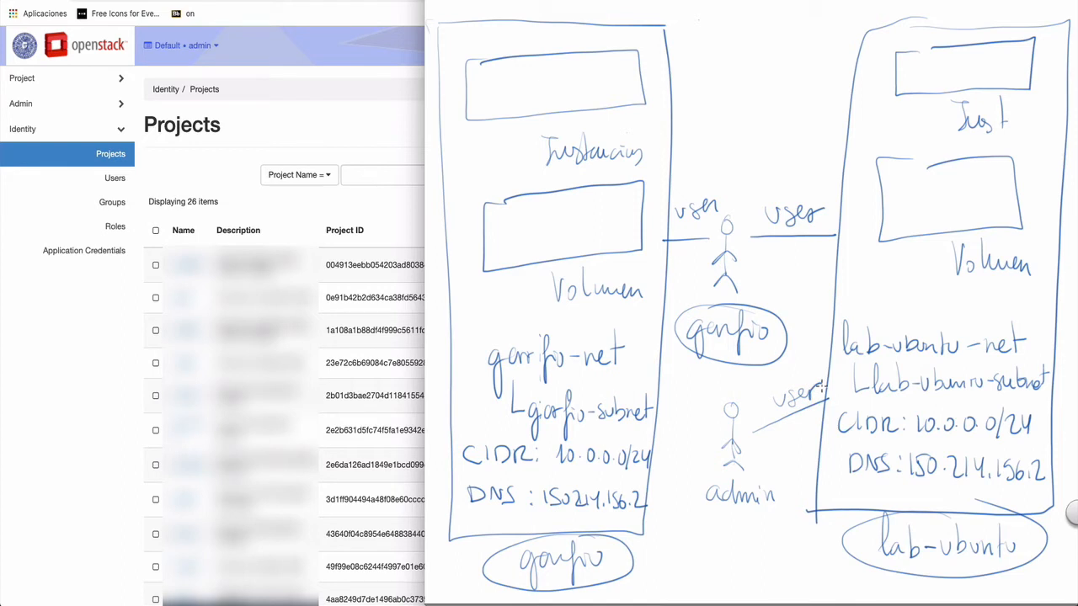
{"action": "left_click_drag", "start_coordinate": [705, 438], "coordinate": [659, 410]}
{"action": "mouse_move", "coordinate": [671, 392]}
{"action": "left_mouse_down"}
{"action": "mouse_move", "coordinate": [700, 404]}
{"action": "mouse_move", "coordinate": [709, 392]}
{"action": "left_mouse_up"}
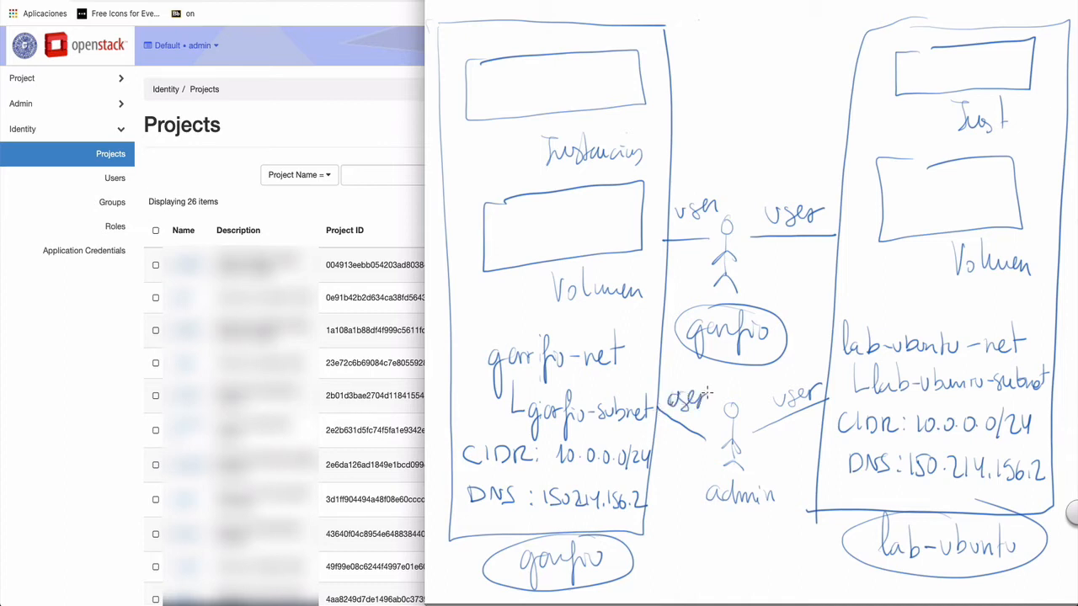
{"action": "left_click", "coordinate": [392, 134]}
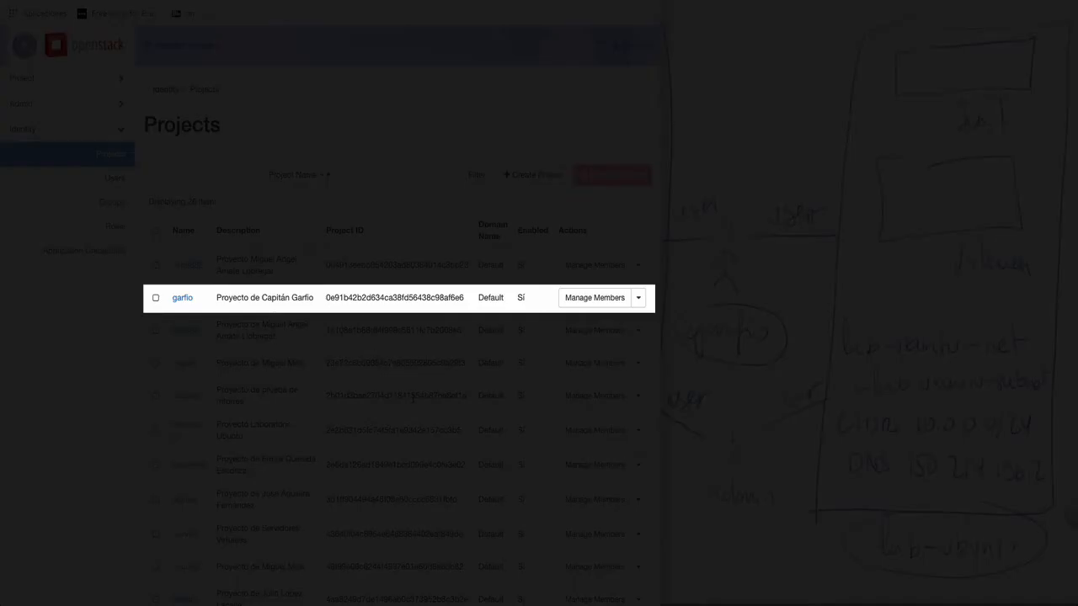
- Add admin to the garfio project's members and save the change
{"action": "left_click", "coordinate": [601, 299]}
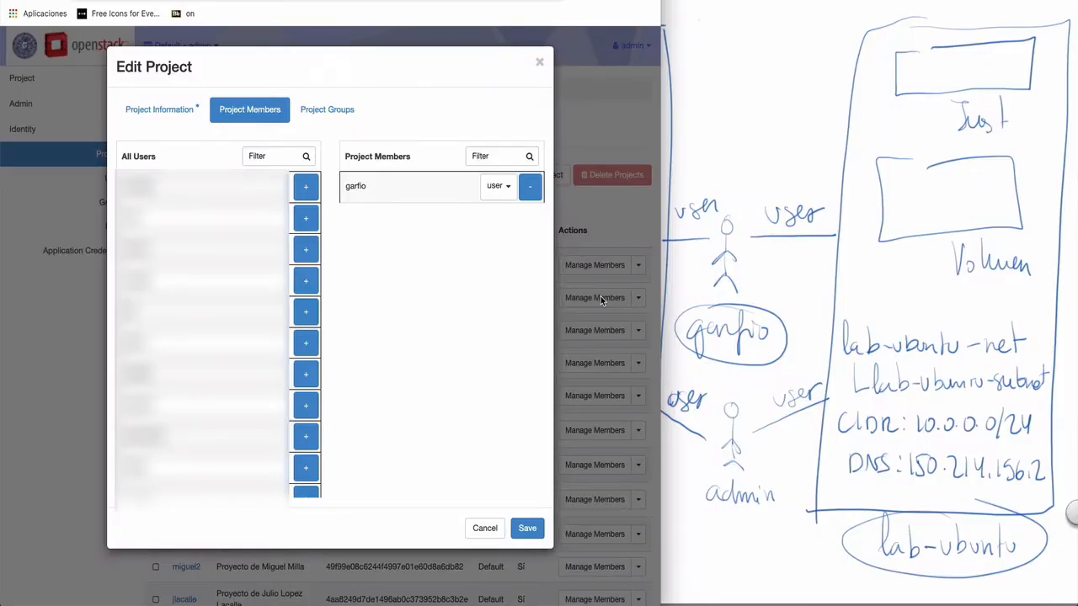
{"action": "left_click", "coordinate": [261, 158]}
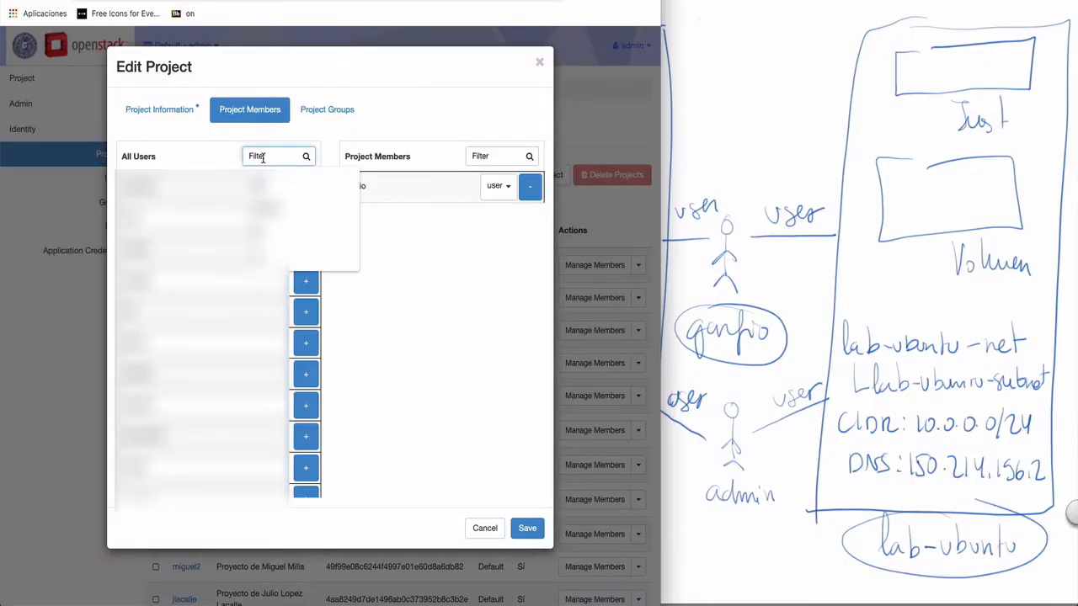
{"action": "type", "text": "adm"}
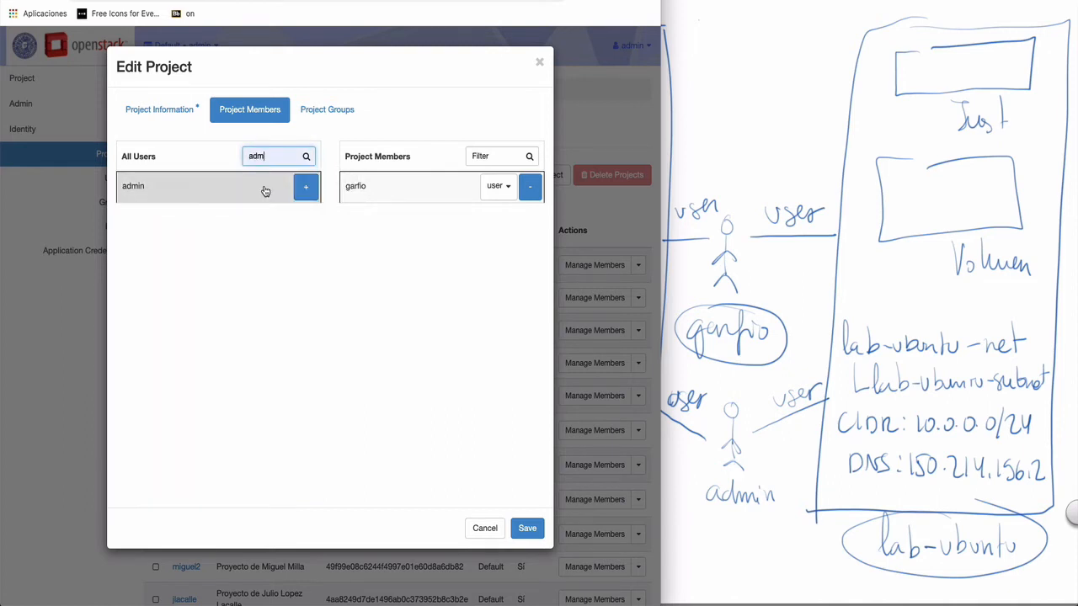
{"action": "left_click", "coordinate": [306, 186]}
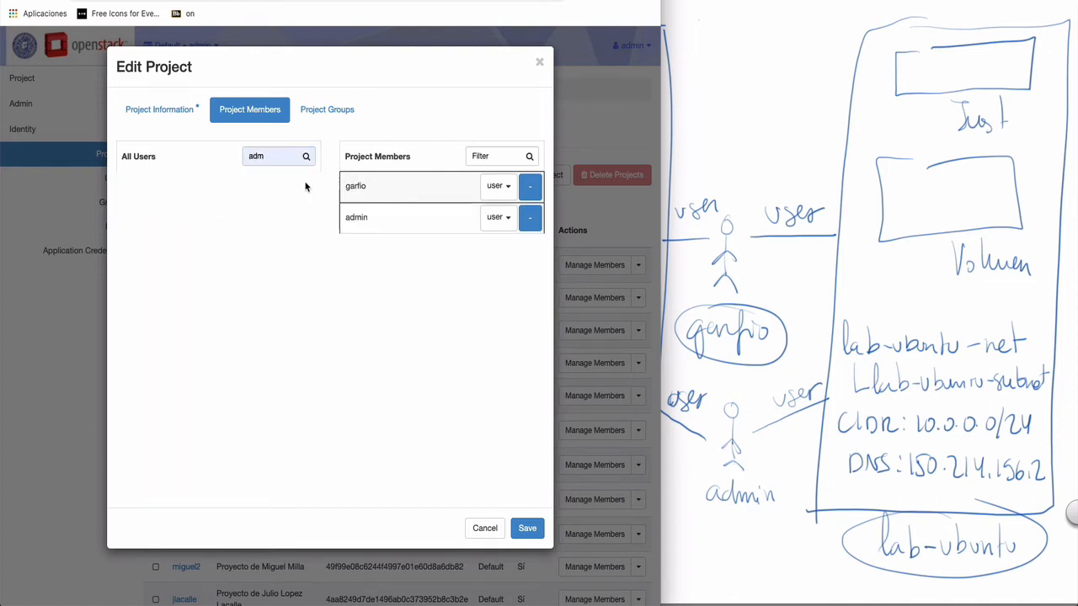
{"action": "left_click", "coordinate": [529, 527]}
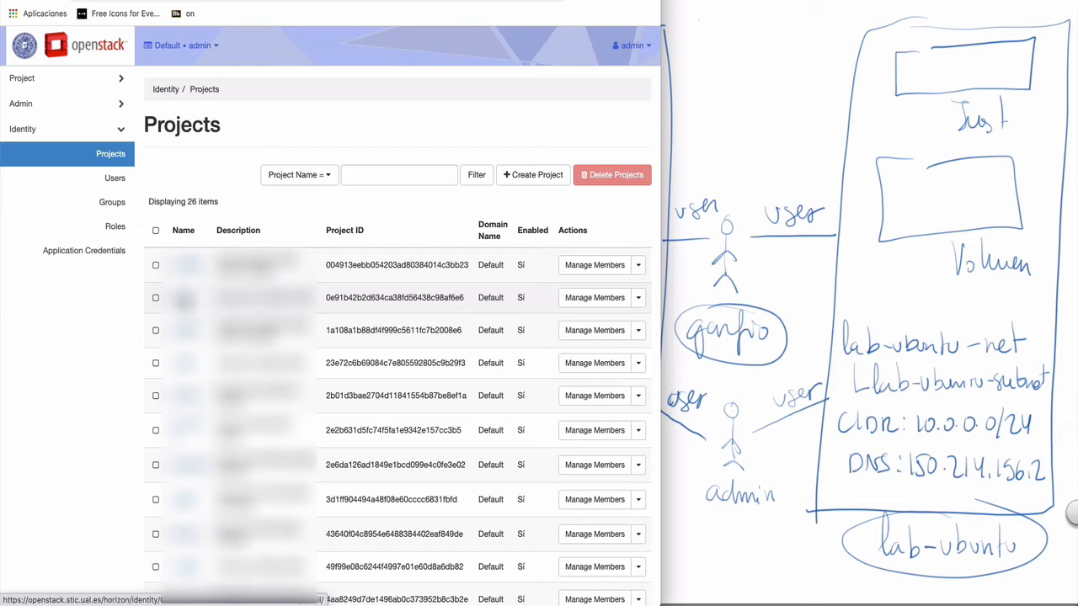
- Switch the active project to garfio and view its Network Topology
{"action": "left_click", "coordinate": [216, 54]}
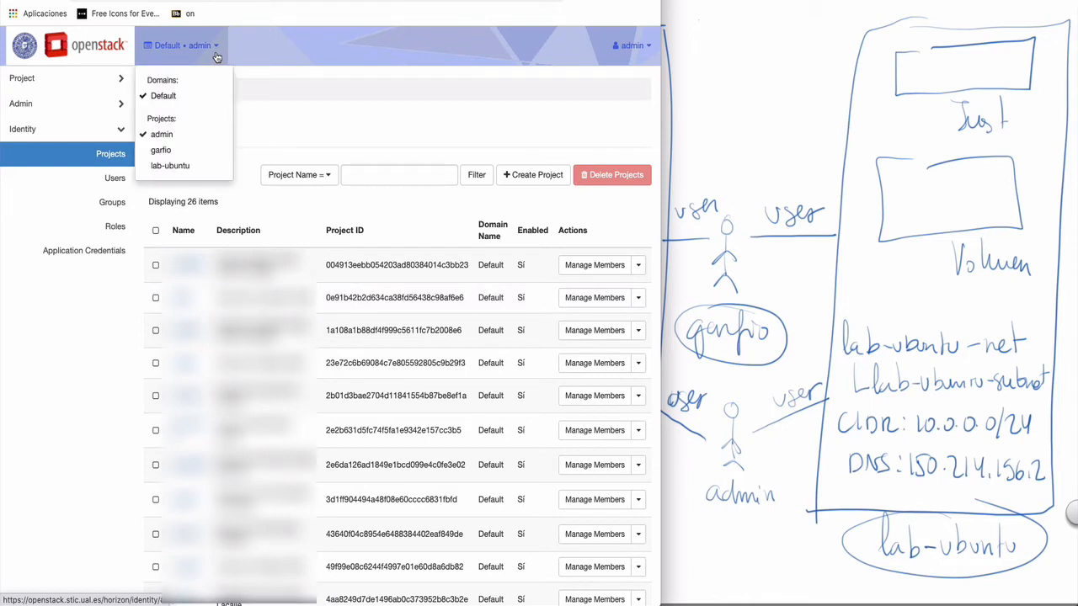
{"action": "left_click", "coordinate": [161, 150]}
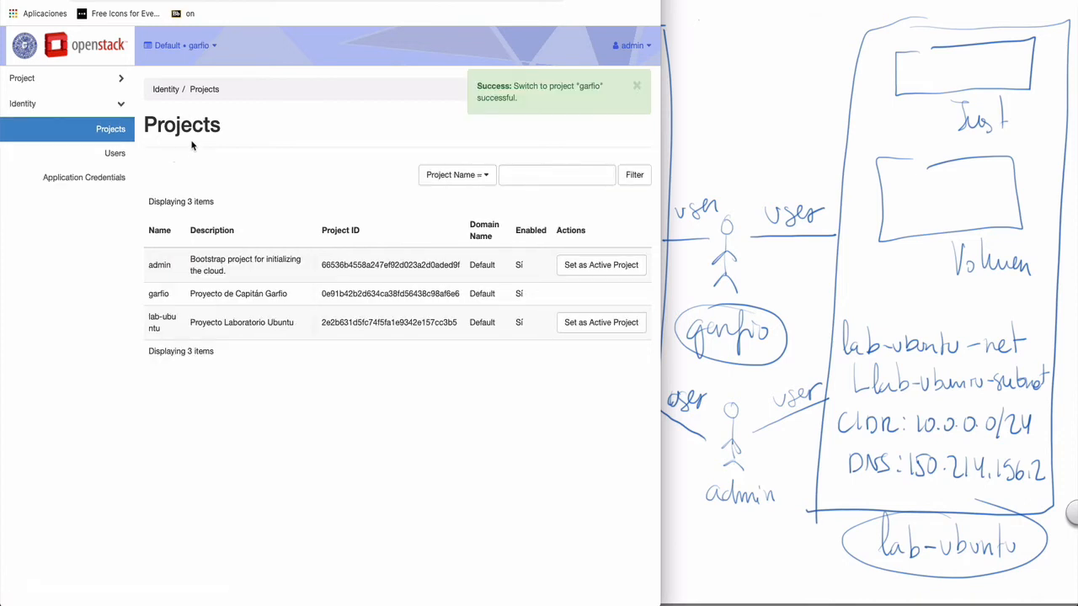
{"action": "left_click", "coordinate": [118, 79]}
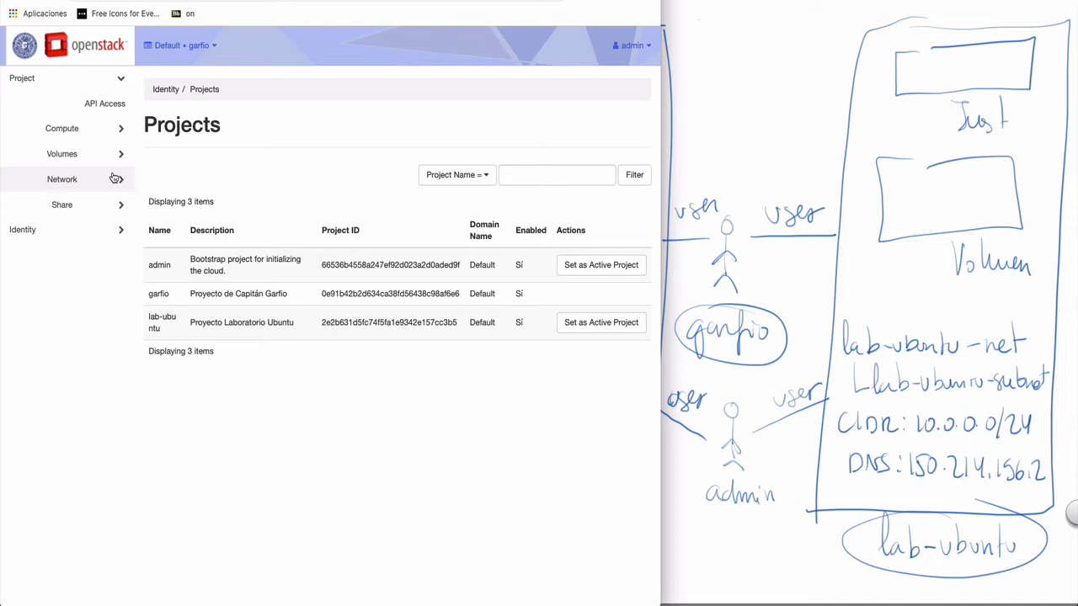
{"action": "left_click", "coordinate": [115, 178]}
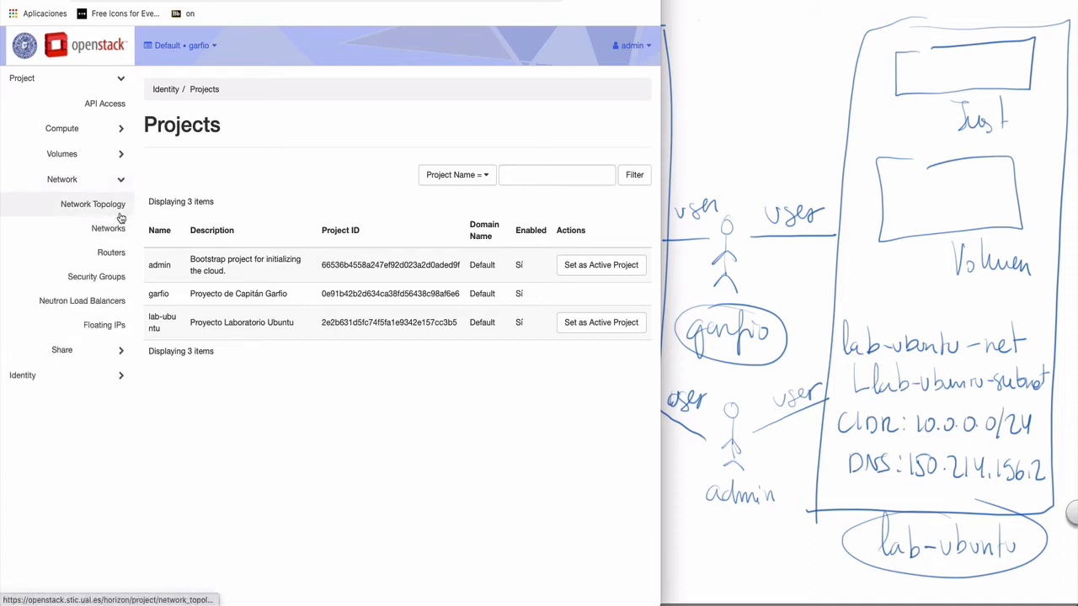
{"action": "left_click", "coordinate": [112, 206]}
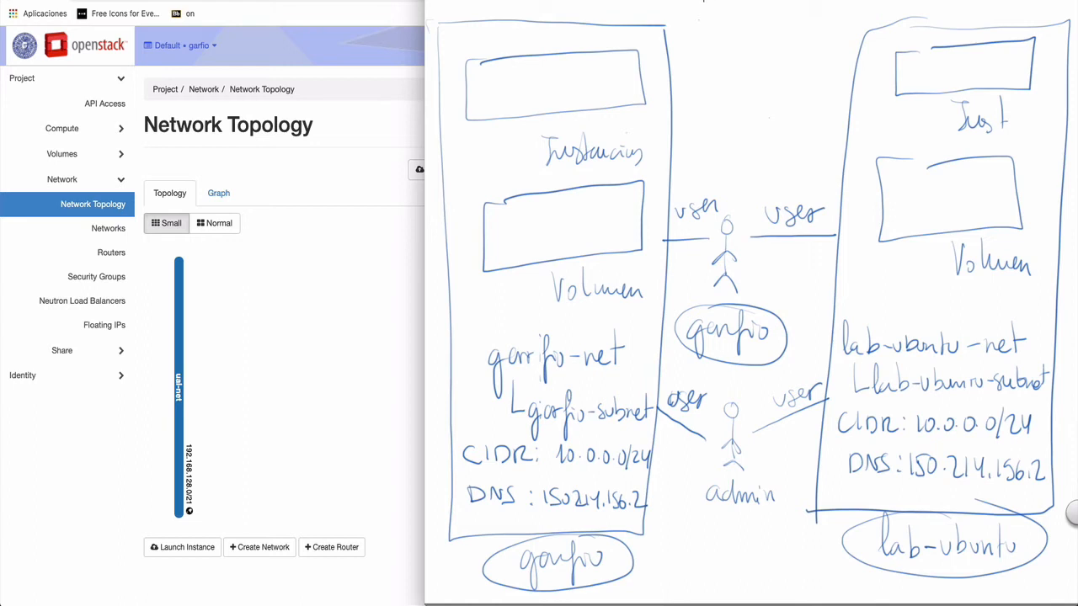
{"action": "left_click_drag", "start_coordinate": [705, 1], "coordinate": [699, 145]}
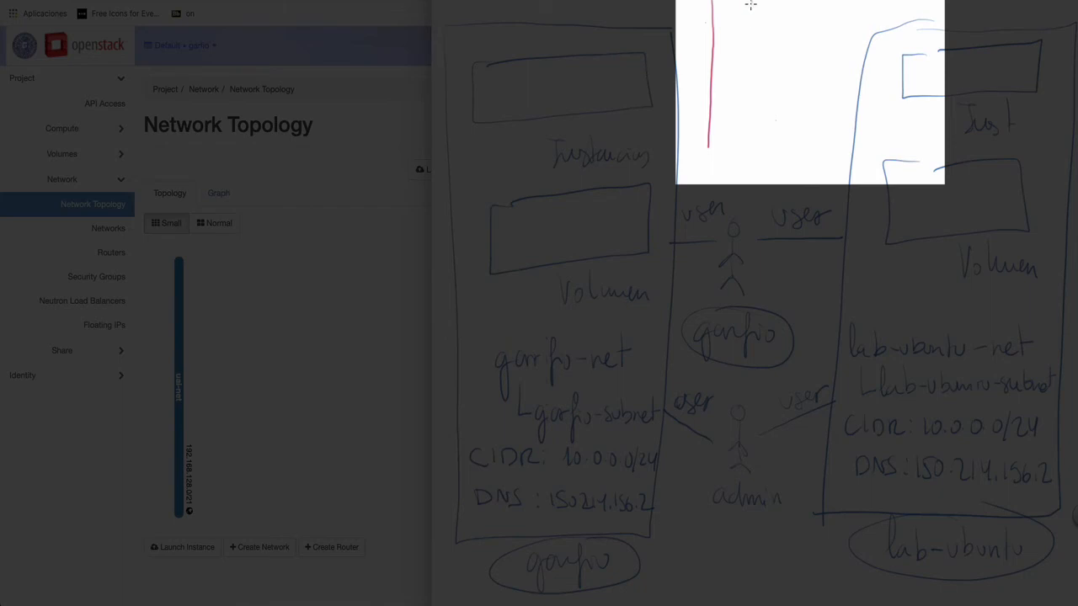
{"action": "mouse_move", "coordinate": [752, 2]}
{"action": "left_mouse_down"}
{"action": "mouse_move", "coordinate": [744, 142]}
{"action": "mouse_move", "coordinate": [724, 168]}
{"action": "mouse_move", "coordinate": [797, 166]}
{"action": "left_mouse_up"}
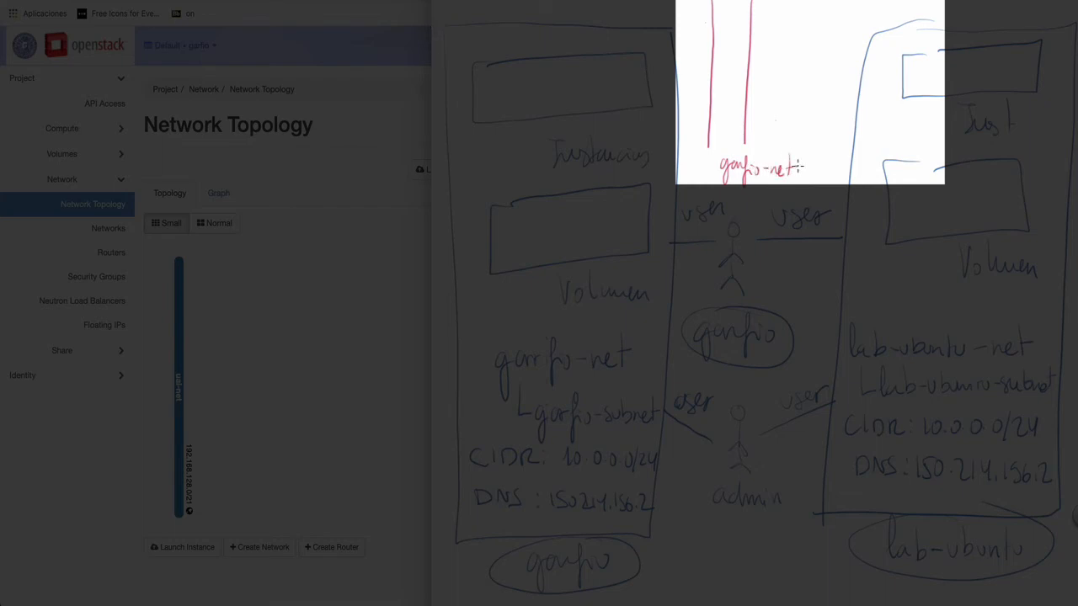
{"action": "mouse_move", "coordinate": [727, 39]}
{"action": "left_mouse_down"}
{"action": "mouse_move", "coordinate": [738, 60]}
{"action": "mouse_move", "coordinate": [733, 46]}
{"action": "left_mouse_up"}
{"action": "mouse_move", "coordinate": [736, 48]}
{"action": "left_mouse_down"}
{"action": "mouse_move", "coordinate": [731, 56]}
{"action": "mouse_move", "coordinate": [782, 14]}
{"action": "mouse_move", "coordinate": [908, 7]}
{"action": "left_mouse_up"}
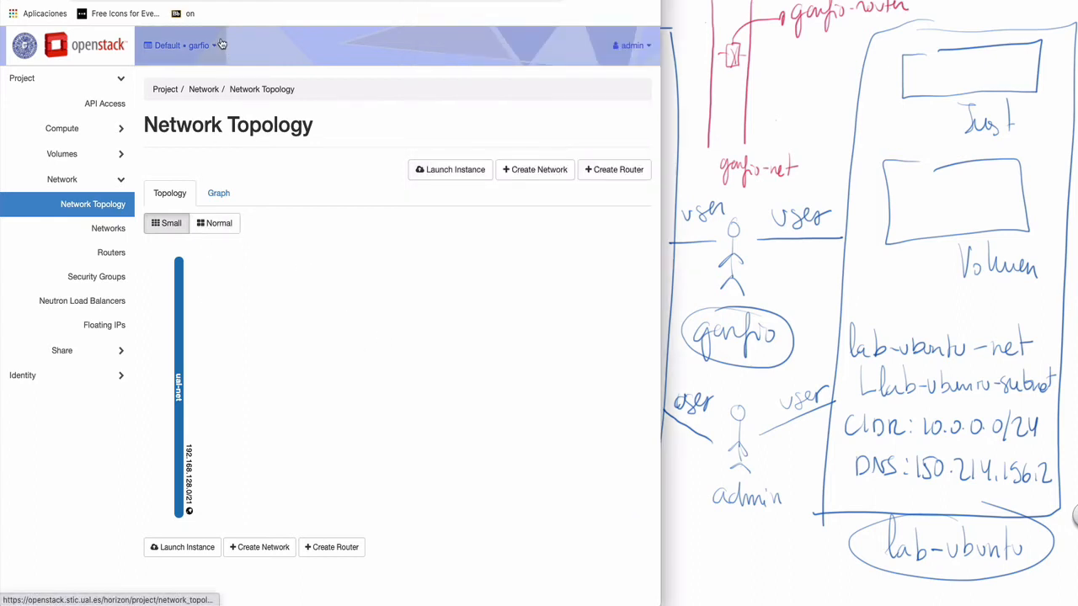
- Start a new network and enter its subnet name and 10.0.0.0/24 network address
{"action": "left_click", "coordinate": [545, 171]}
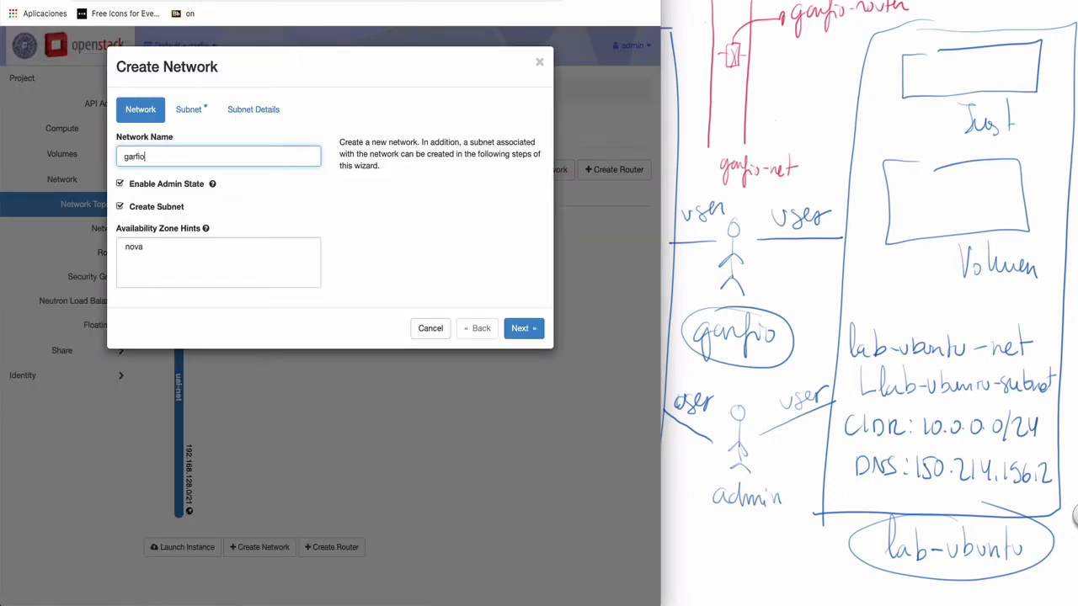
{"action": "left_click", "coordinate": [190, 112]}
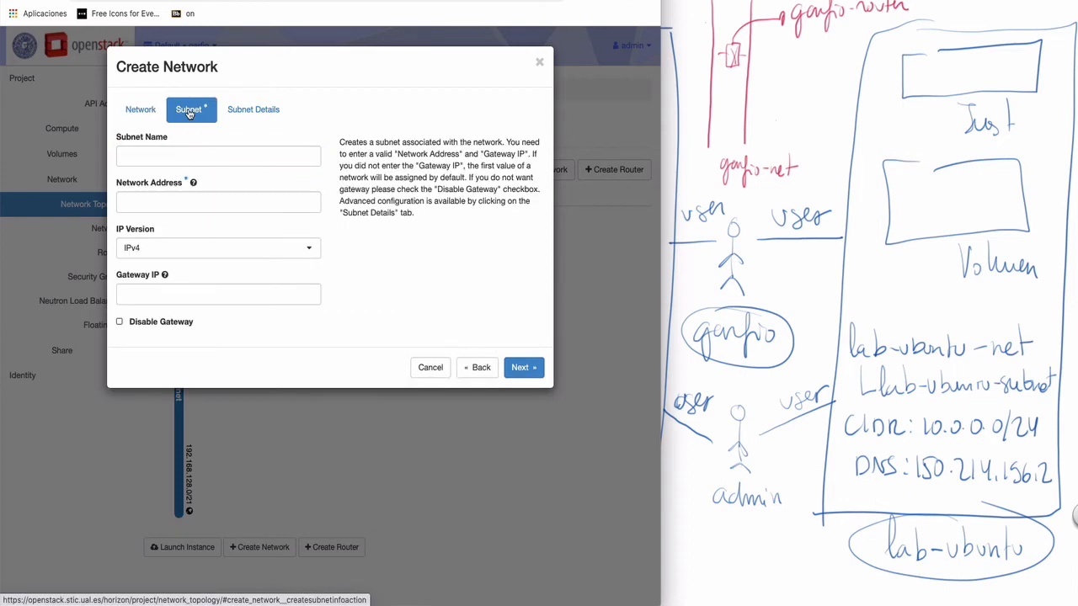
{"action": "left_click", "coordinate": [147, 156]}
{"action": "type", "text": "garfio-subnet"}
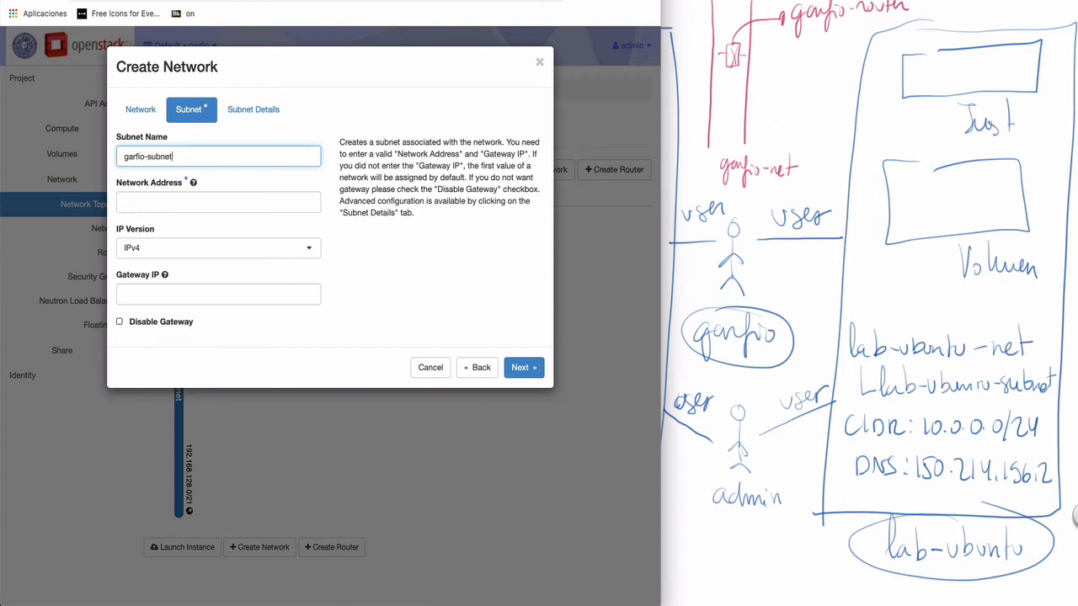
{"action": "left_click", "coordinate": [151, 204]}
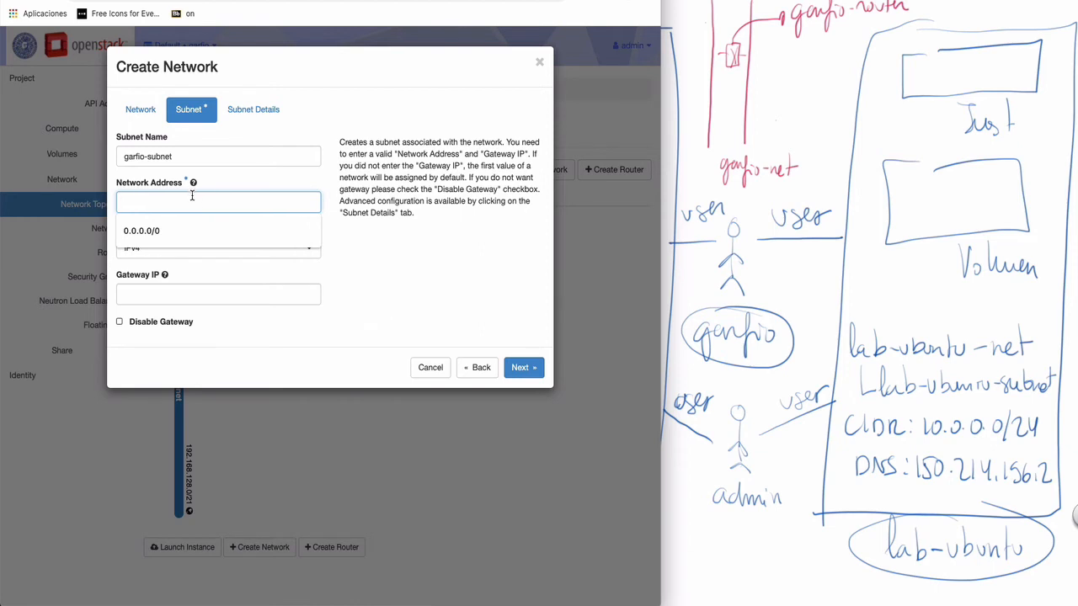
{"action": "type", "text": "10.0.0.0/24"}
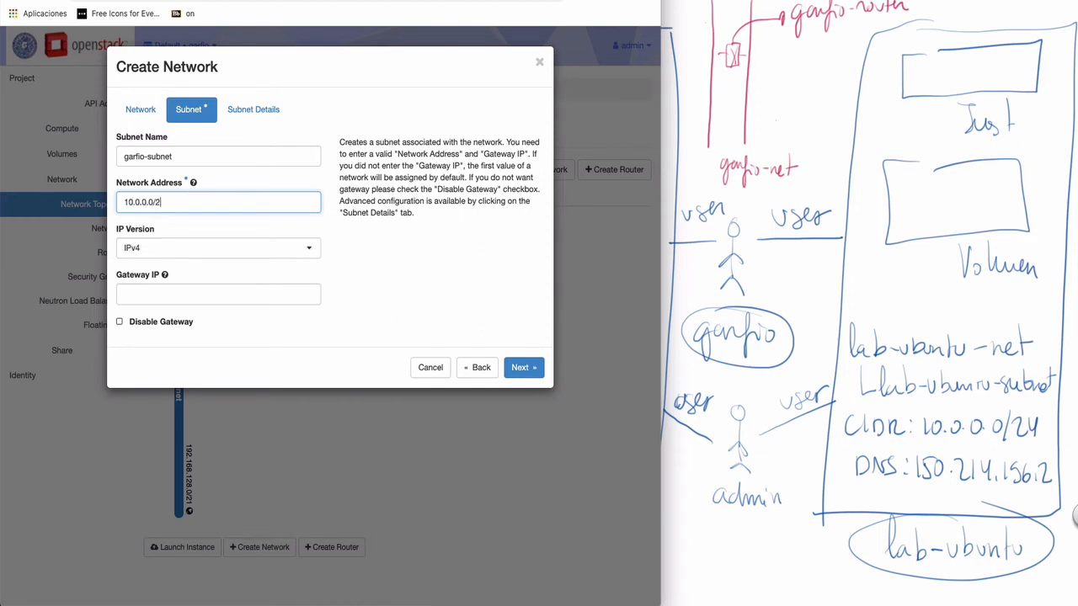
- Add the subnet's DNS name server and create the garfio-net network
{"action": "left_click", "coordinate": [245, 118]}
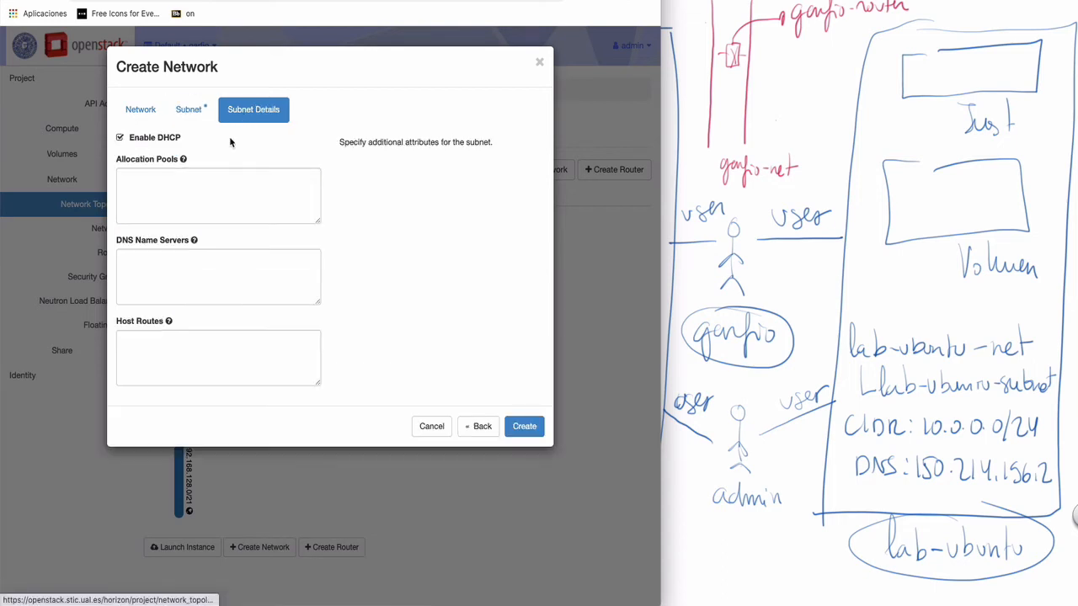
{"action": "left_click", "coordinate": [175, 268]}
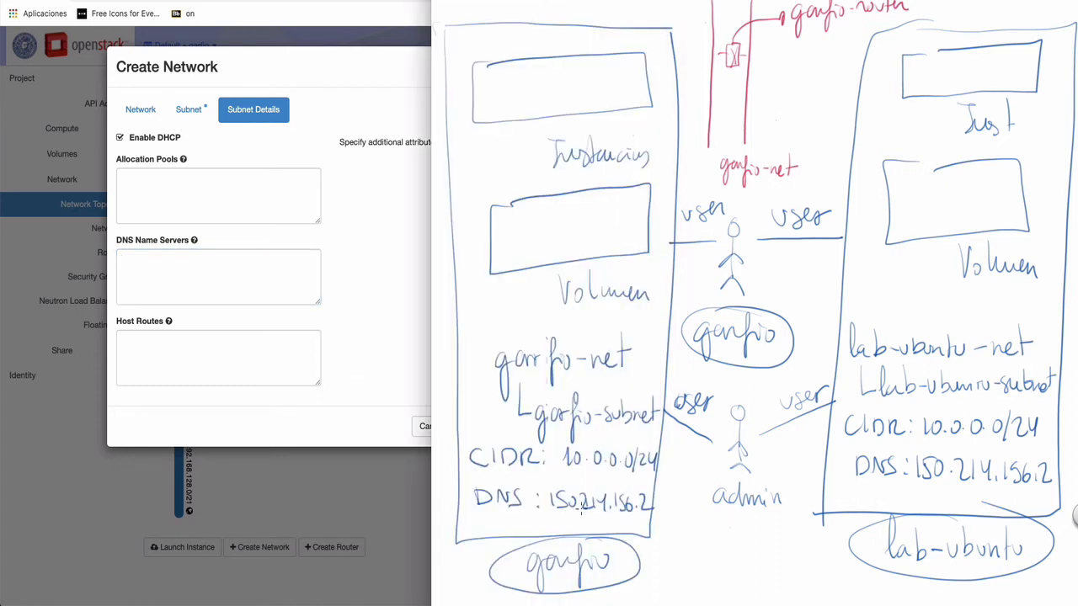
{"action": "left_click", "coordinate": [195, 271]}
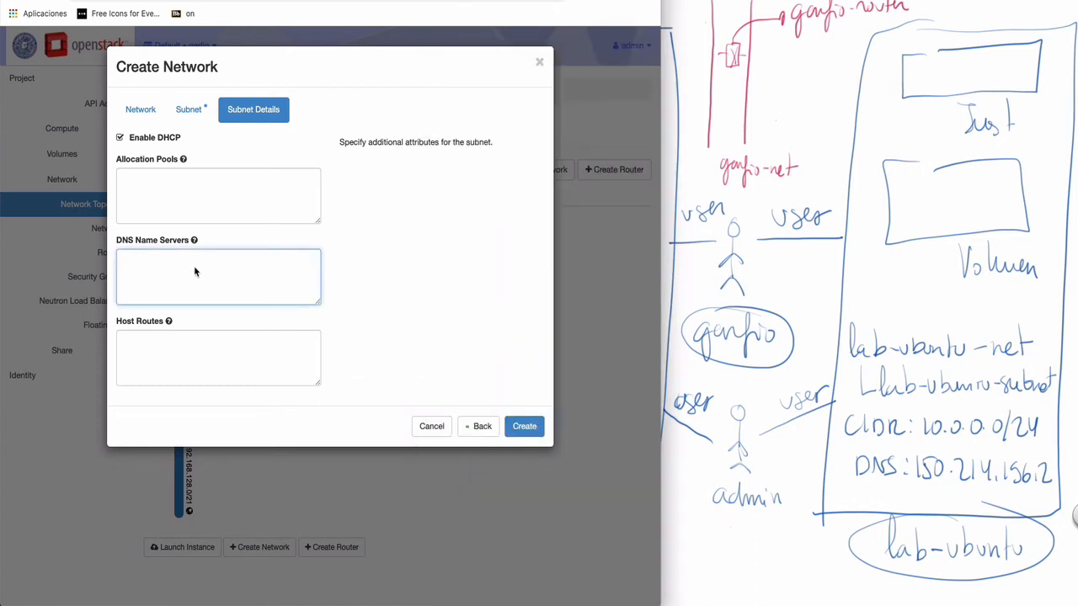
{"action": "type", "text": "14"}
{"action": "type", "text": "0.2"}
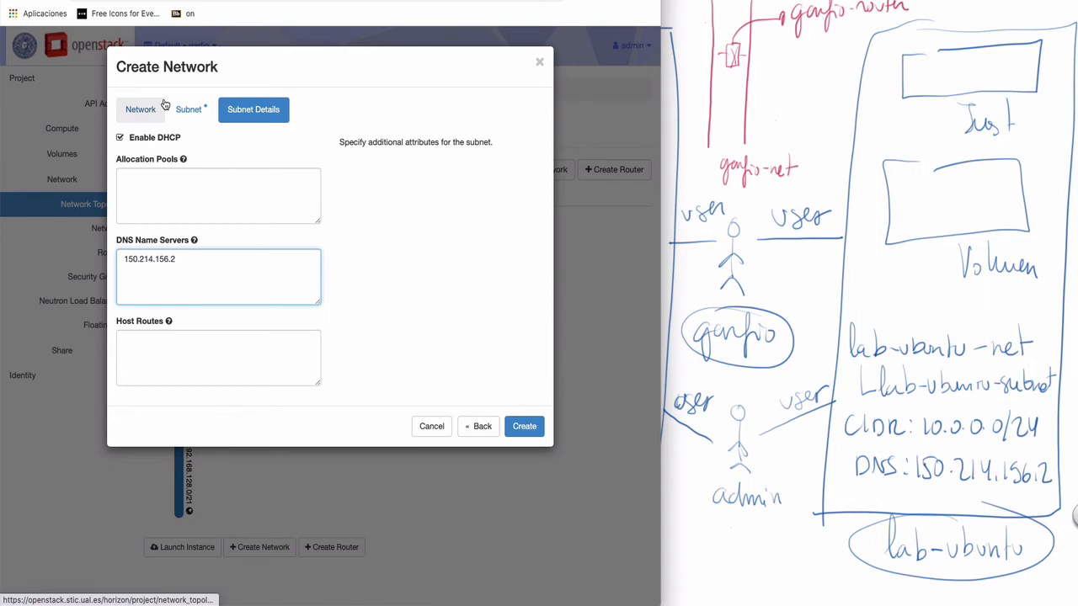
{"action": "left_click", "coordinate": [526, 429]}
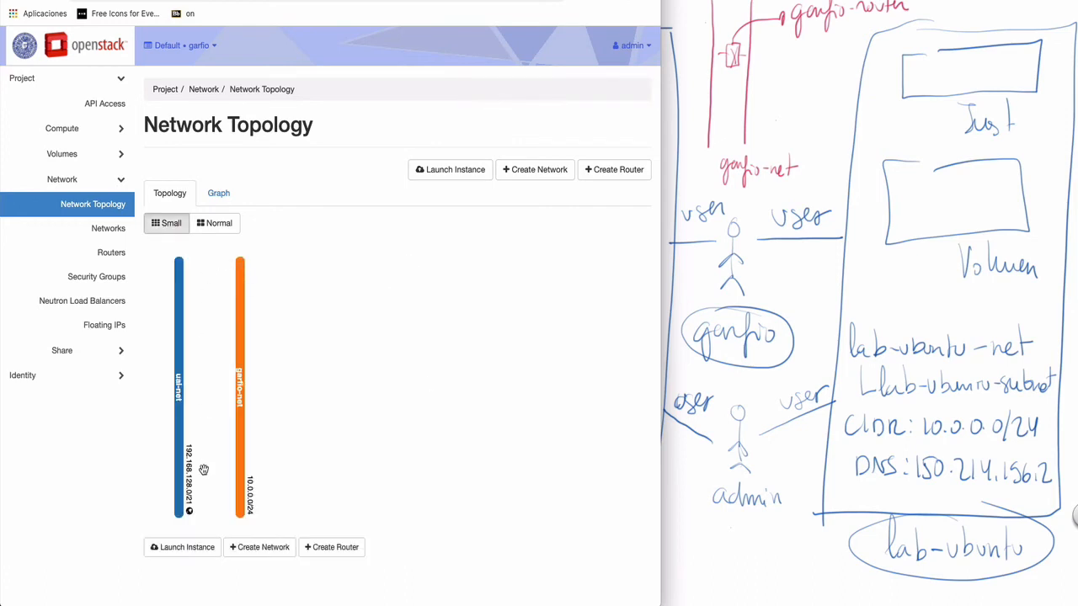
- Create router garfio-router with ual-net as its external network
{"action": "left_click", "coordinate": [618, 169]}
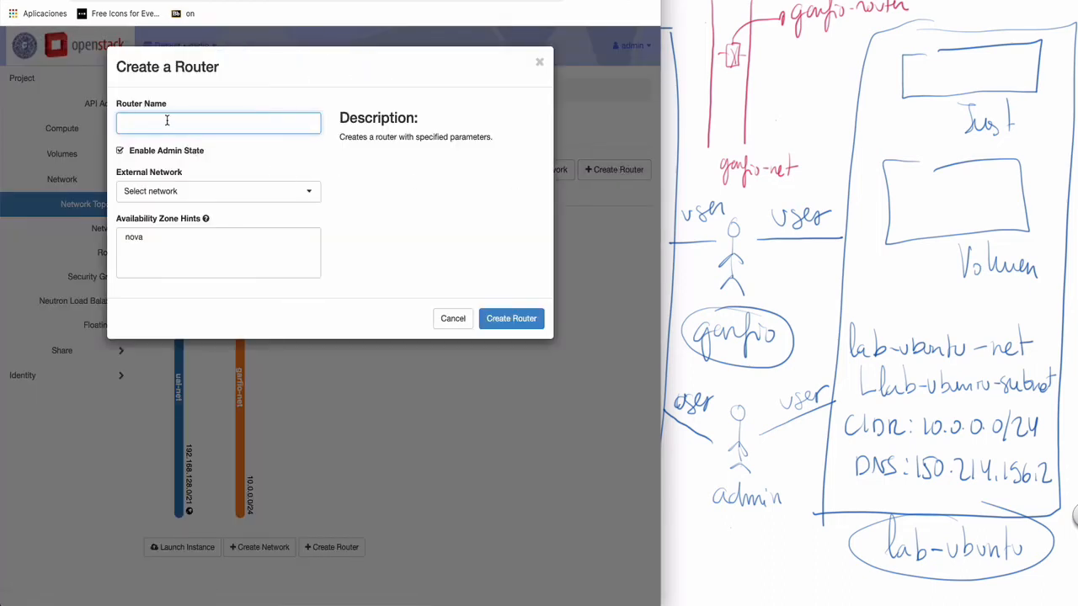
{"action": "type", "text": "ga"}
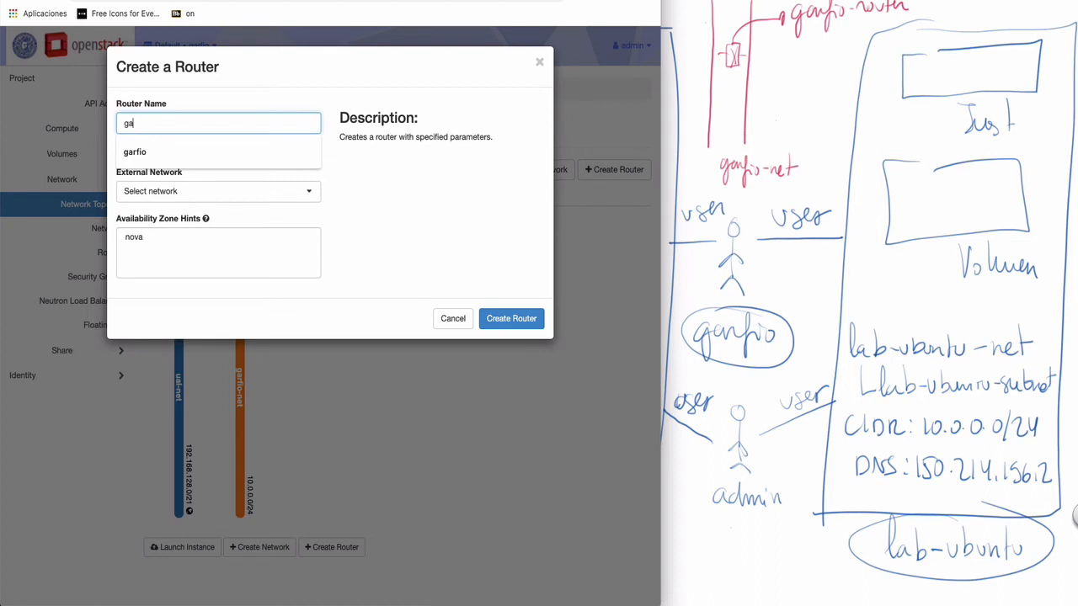
{"action": "type", "text": "rfio-router"}
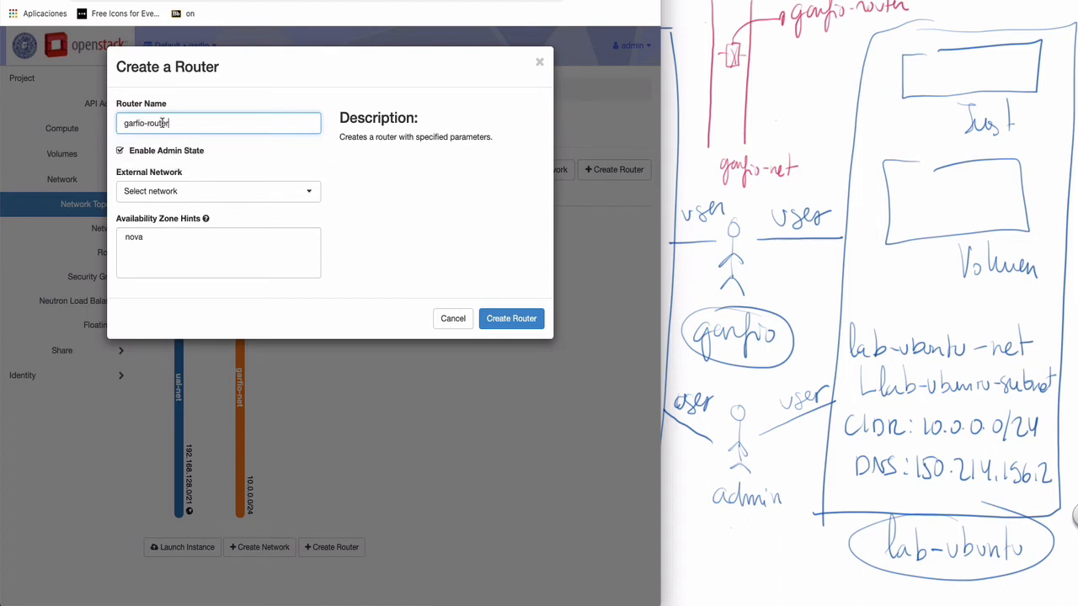
{"action": "left_click", "coordinate": [171, 192]}
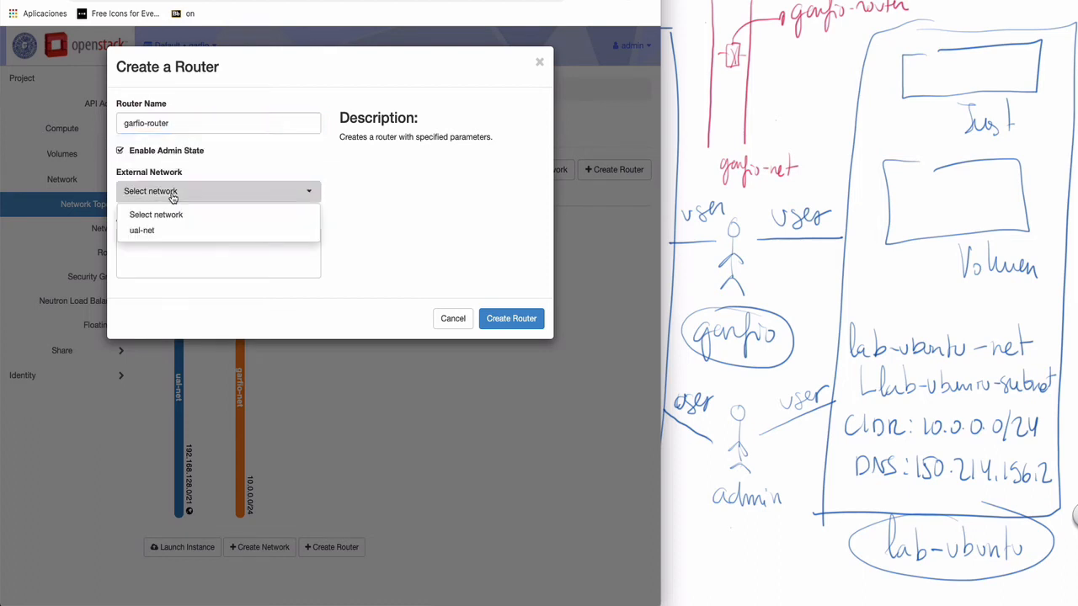
{"action": "left_click", "coordinate": [151, 231]}
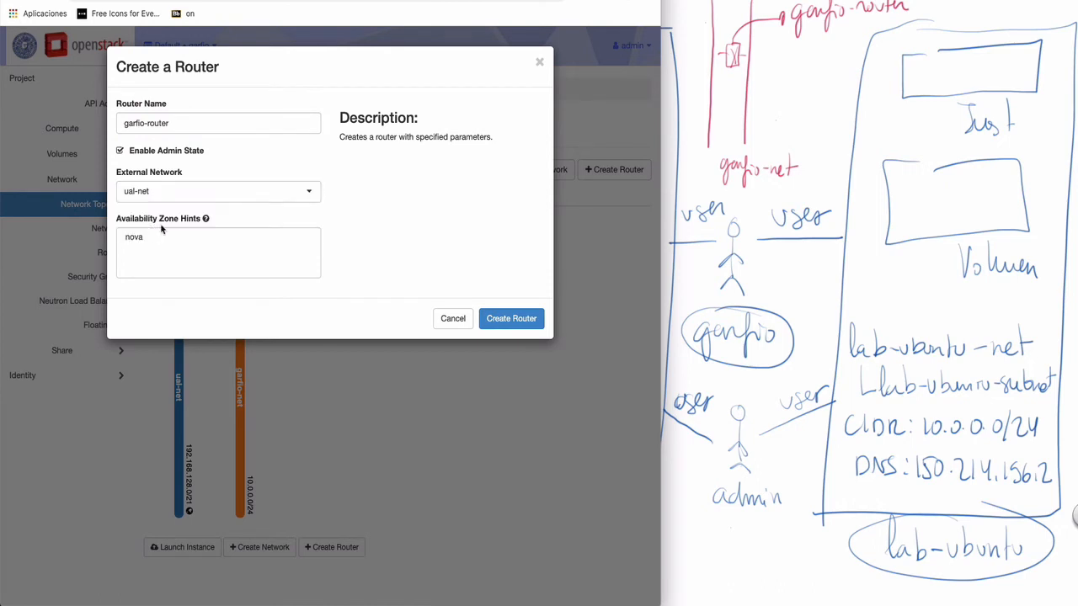
{"action": "left_click", "coordinate": [511, 318]}
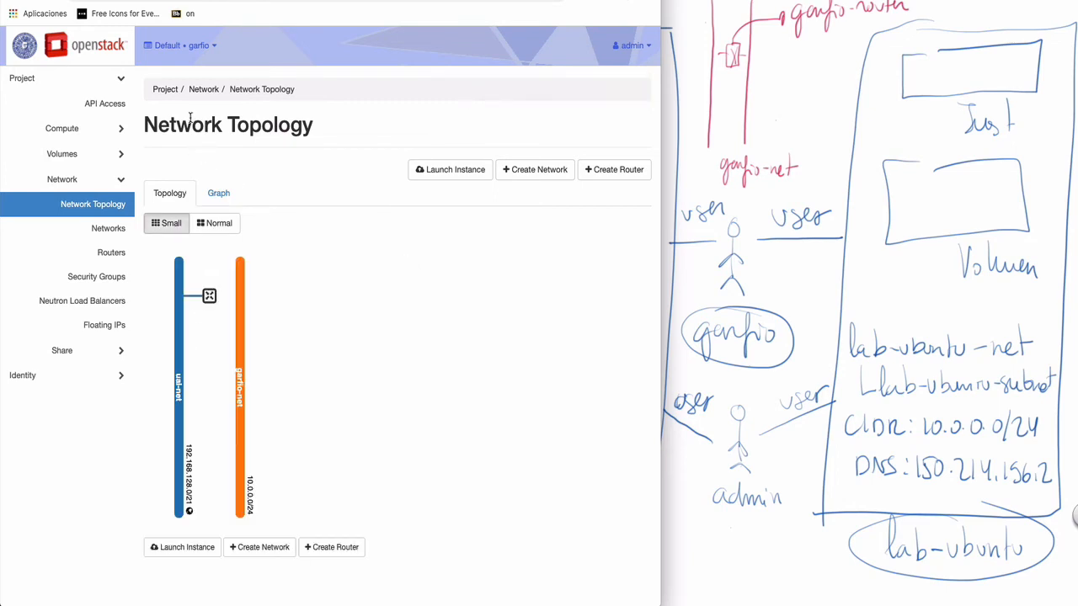
- Give garfio-router an interface on the garfio-net 10.0.0.0/24 subnet, then return to the topology
{"action": "left_click", "coordinate": [209, 295]}
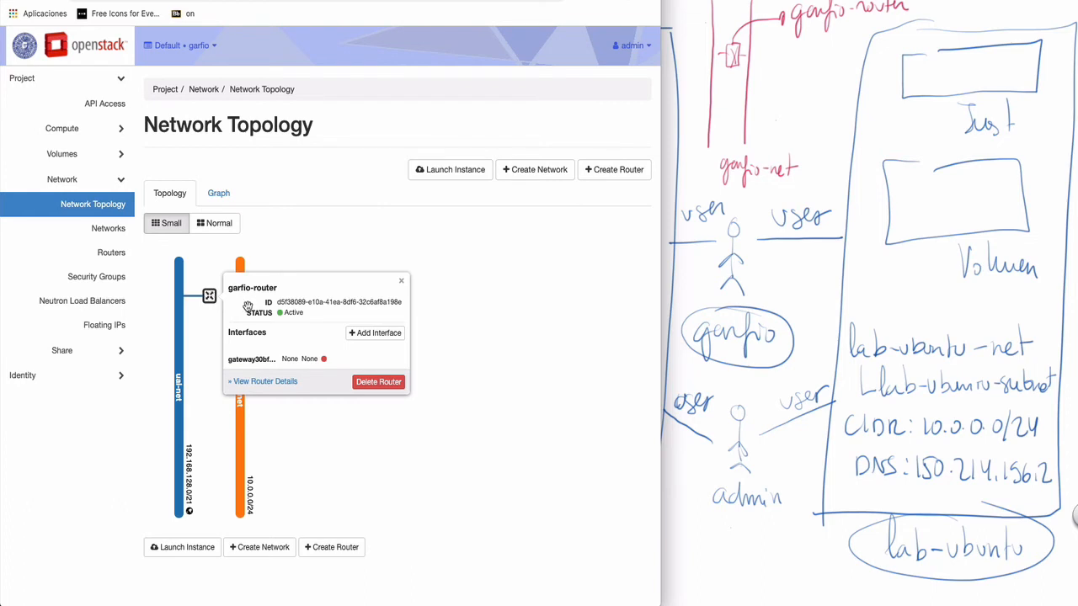
{"action": "left_click", "coordinate": [382, 334]}
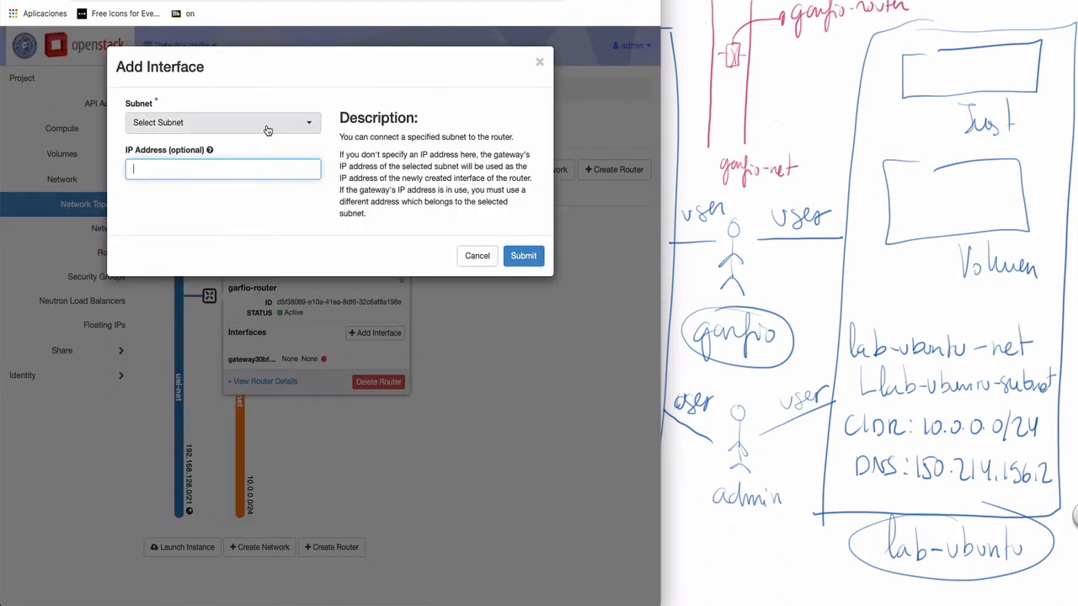
{"action": "left_click", "coordinate": [311, 123]}
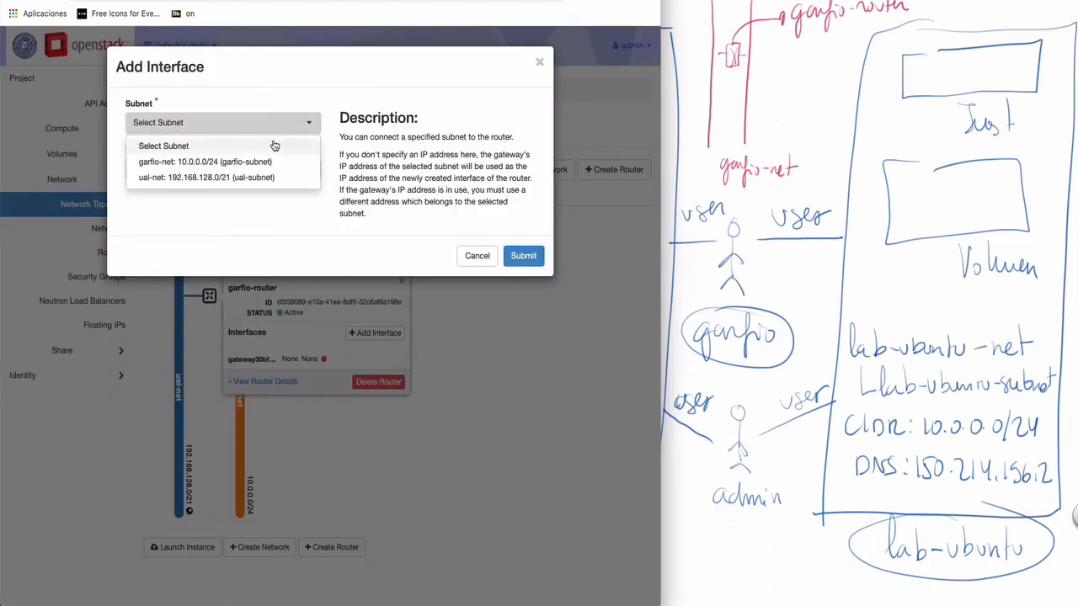
{"action": "left_click", "coordinate": [170, 163]}
{"action": "left_click", "coordinate": [517, 257]}
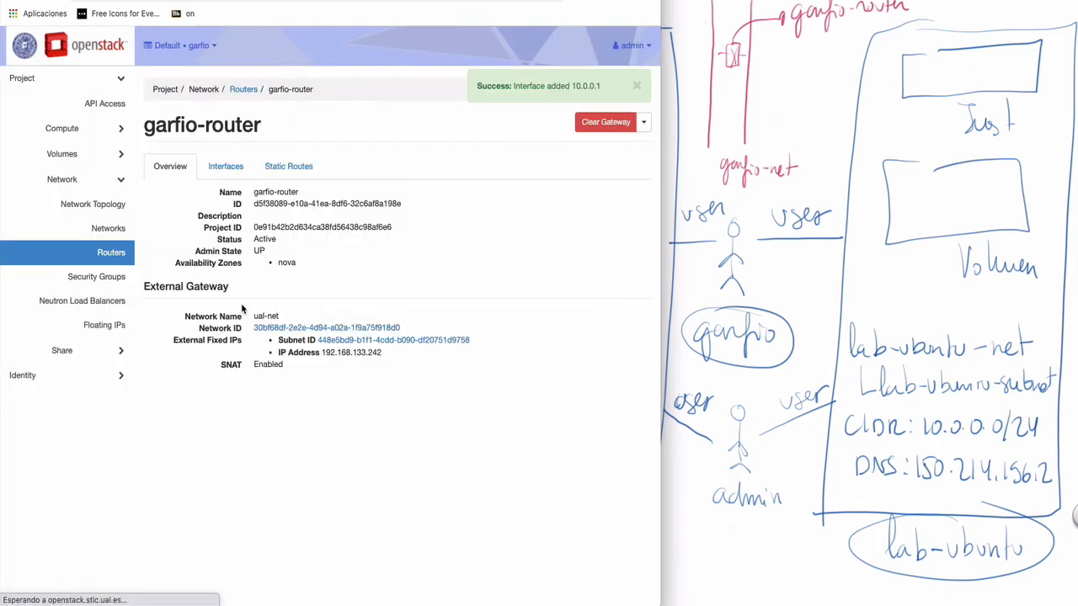
{"action": "left_click", "coordinate": [111, 203]}
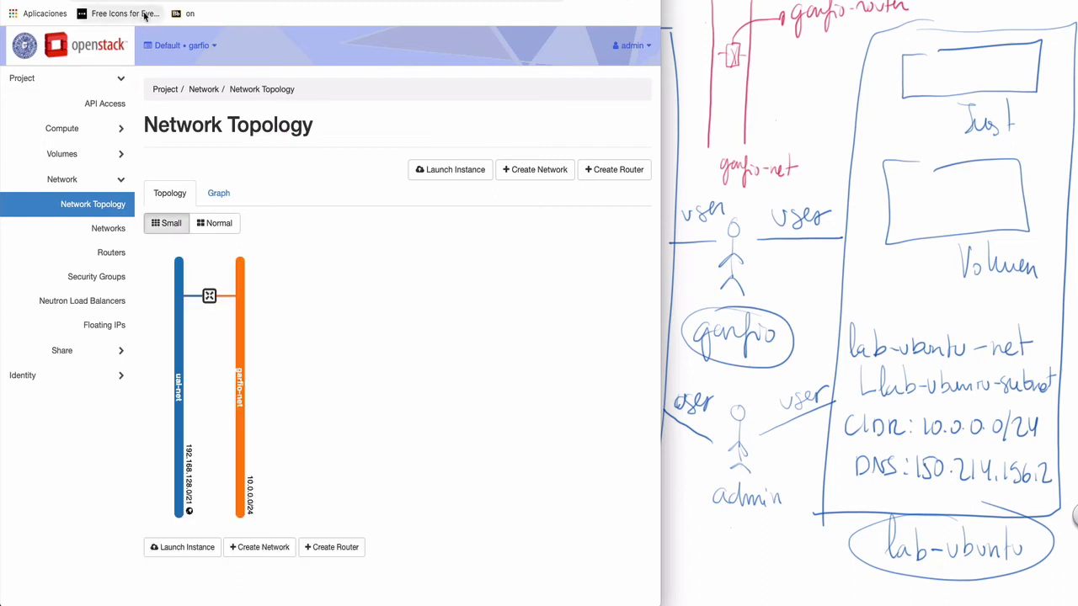
- Switch the active project from garfio to lab-ubuntu using the project selector
{"action": "left_click", "coordinate": [207, 47]}
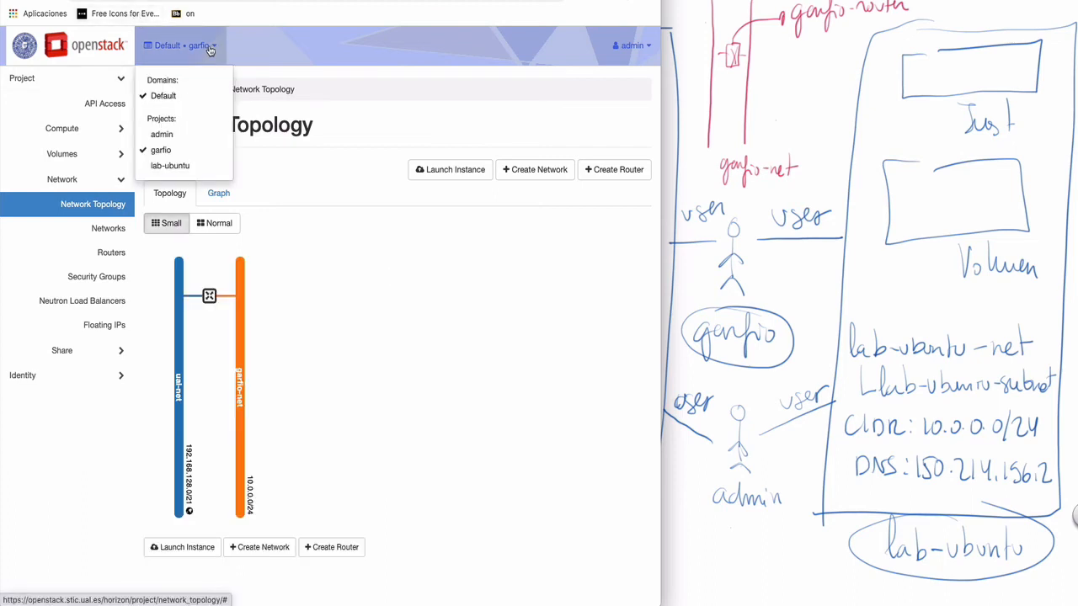
{"action": "left_click", "coordinate": [171, 165]}
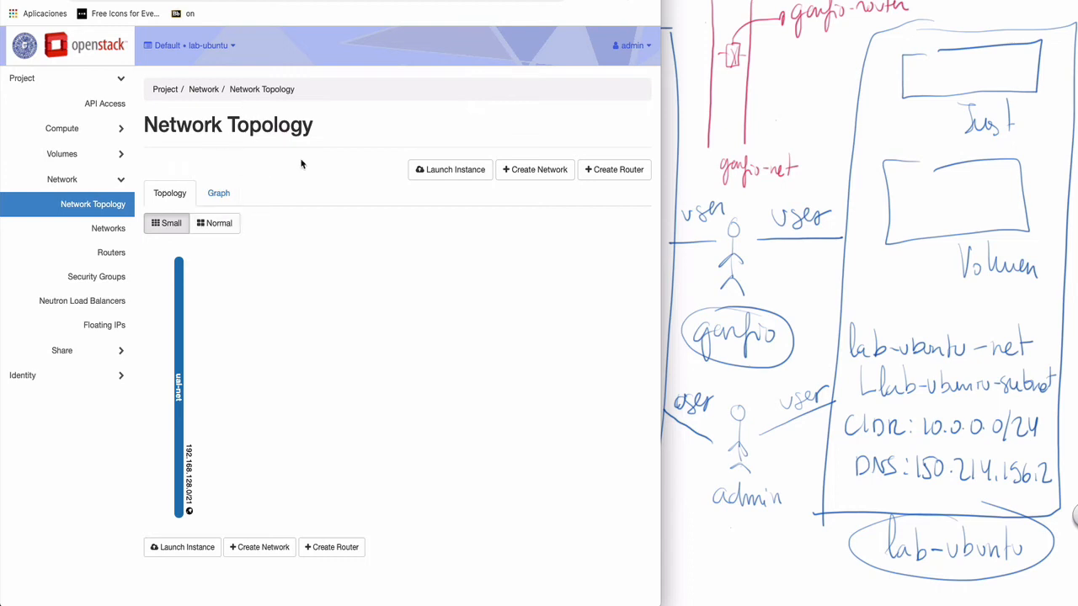
- Start a network named lab-ubuntu-net with subnet lab-ubuntu-subnet at 10.0.0.0/24
{"action": "left_click", "coordinate": [536, 170]}
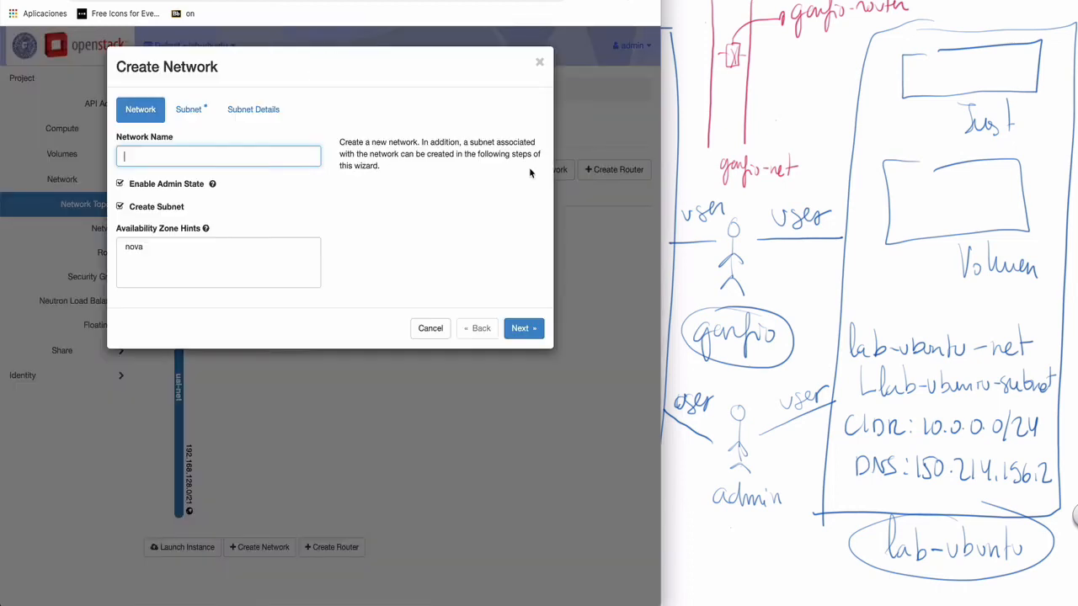
{"action": "type", "text": "lab-ubuntu-net"}
{"action": "left_click", "coordinate": [192, 111]}
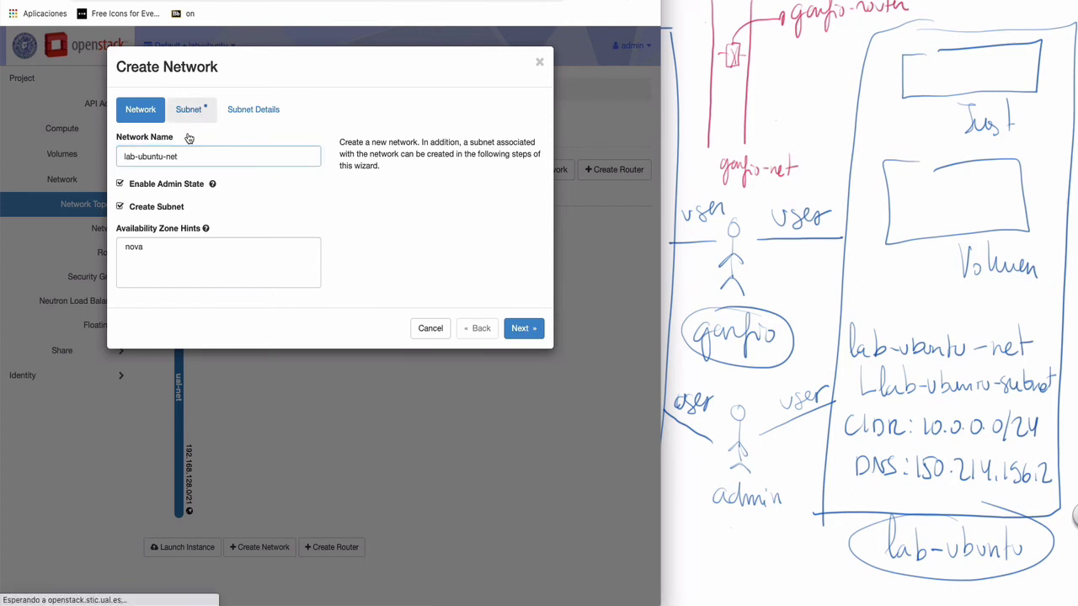
{"action": "left_click", "coordinate": [152, 158]}
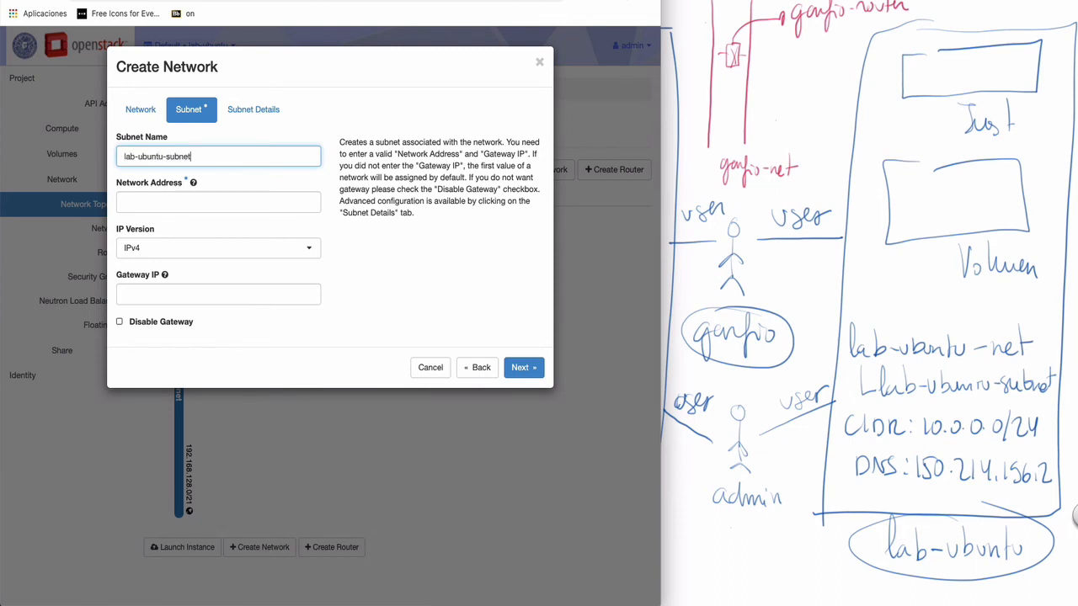
{"action": "left_click", "coordinate": [140, 197]}
{"action": "type", "text": "10.0.0.0/24"}
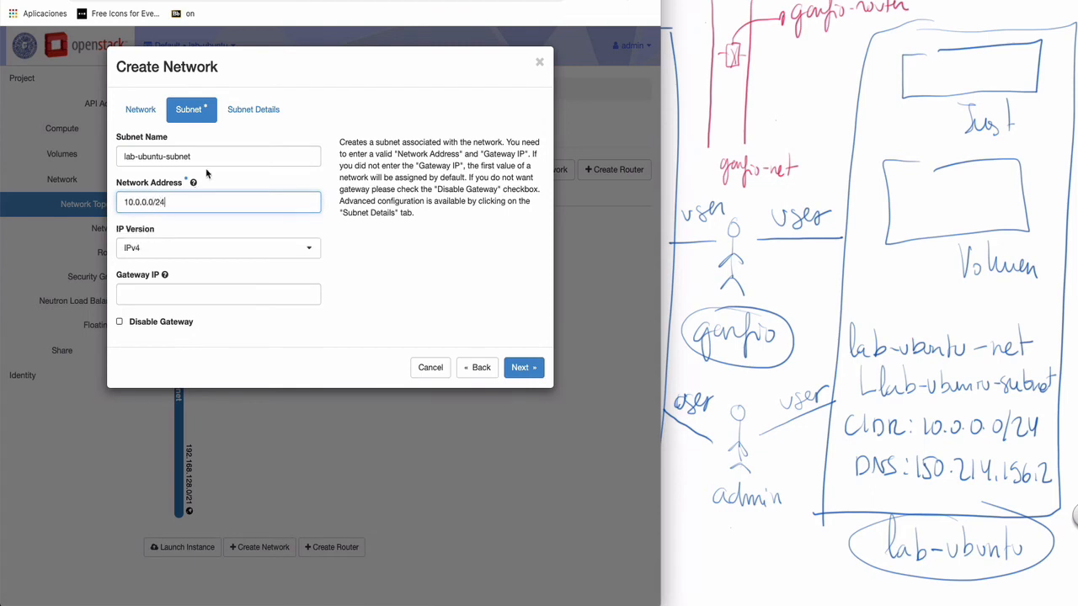
- Add a DNS name server in the subnet details and create the network
{"action": "left_click", "coordinate": [258, 110]}
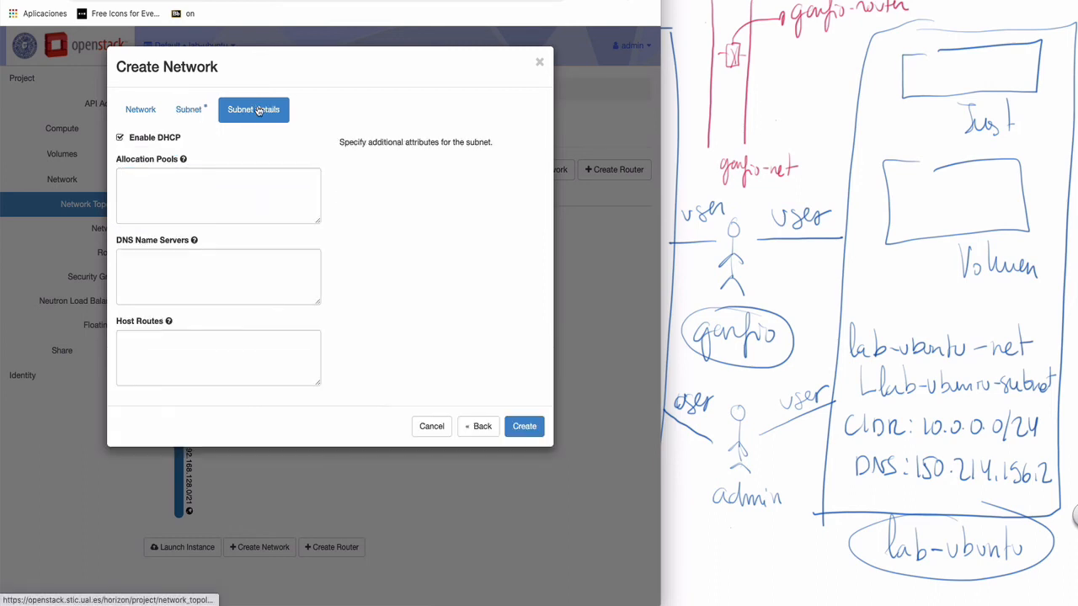
{"action": "left_click", "coordinate": [141, 284]}
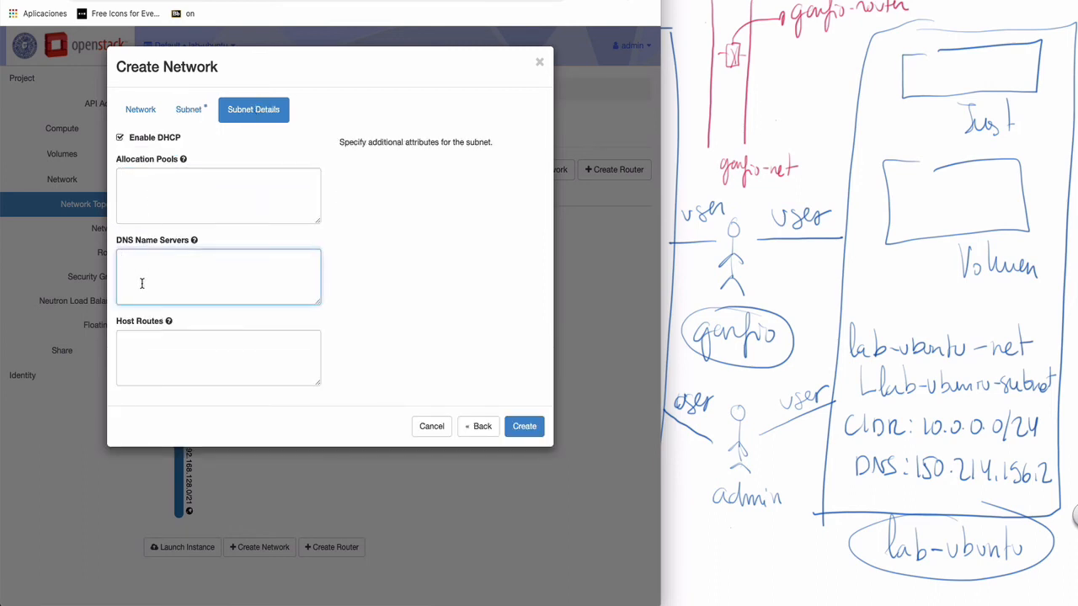
{"action": "type", "text": "150.214.156.2"}
{"action": "left_click", "coordinate": [519, 428]}
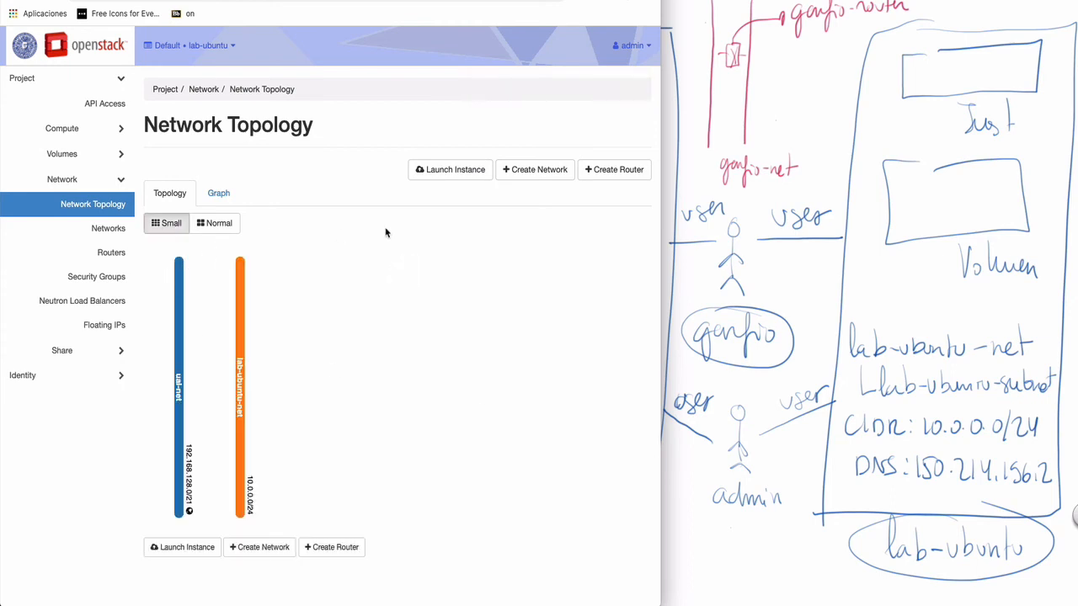
- Begin another new network, then cancel it without creating anything
{"action": "left_click", "coordinate": [525, 174]}
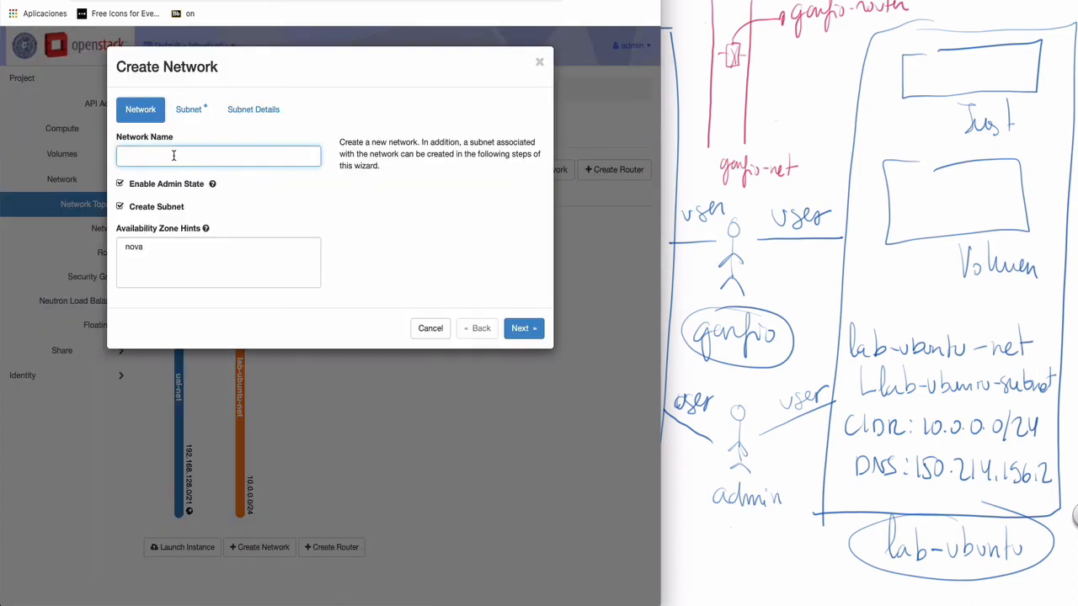
{"action": "left_click", "coordinate": [173, 155]}
{"action": "left_click", "coordinate": [428, 328]}
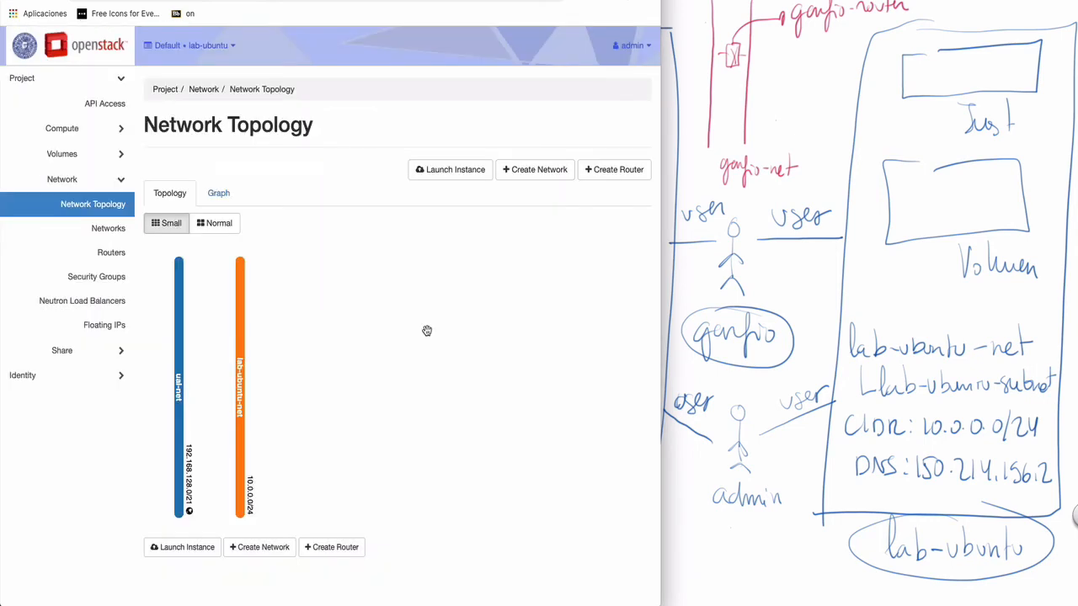
- Create router lab-ubuntu-router with ual-net as its external network
{"action": "left_click", "coordinate": [620, 171]}
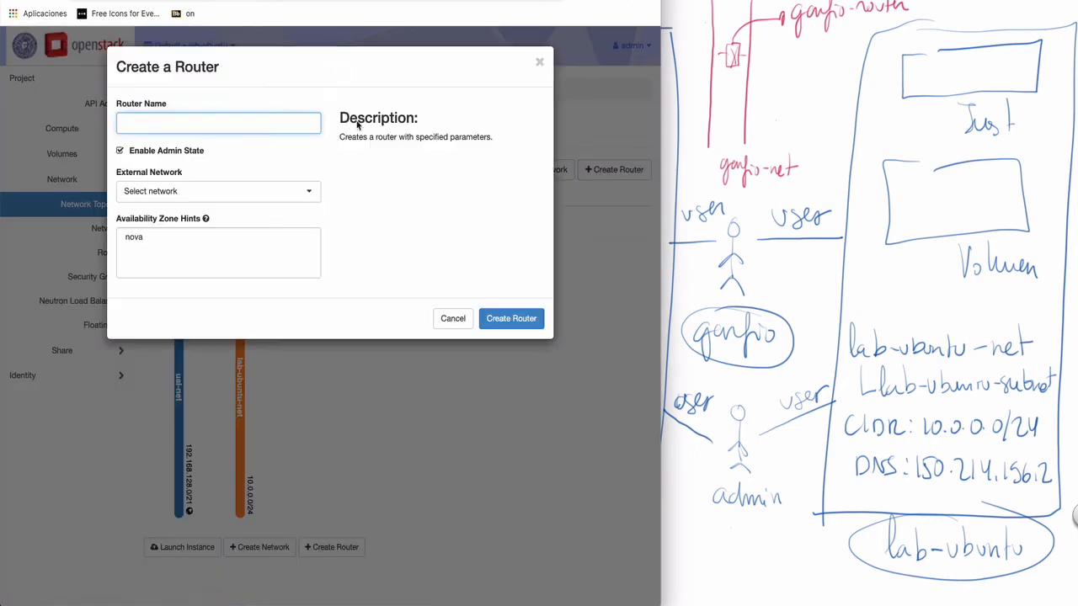
{"action": "left_click", "coordinate": [235, 119]}
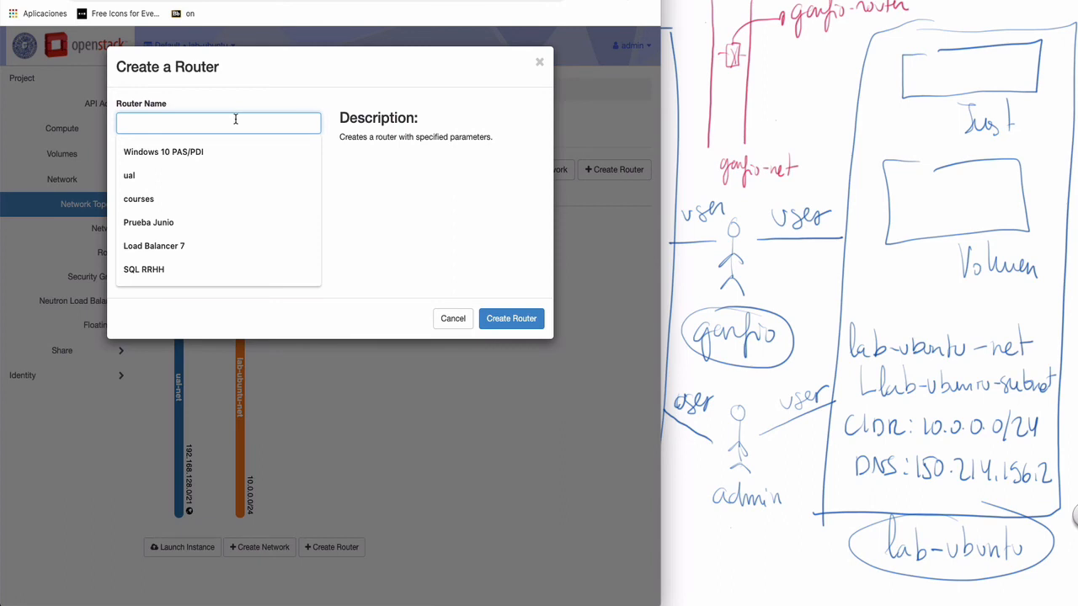
{"action": "type", "text": "la"}
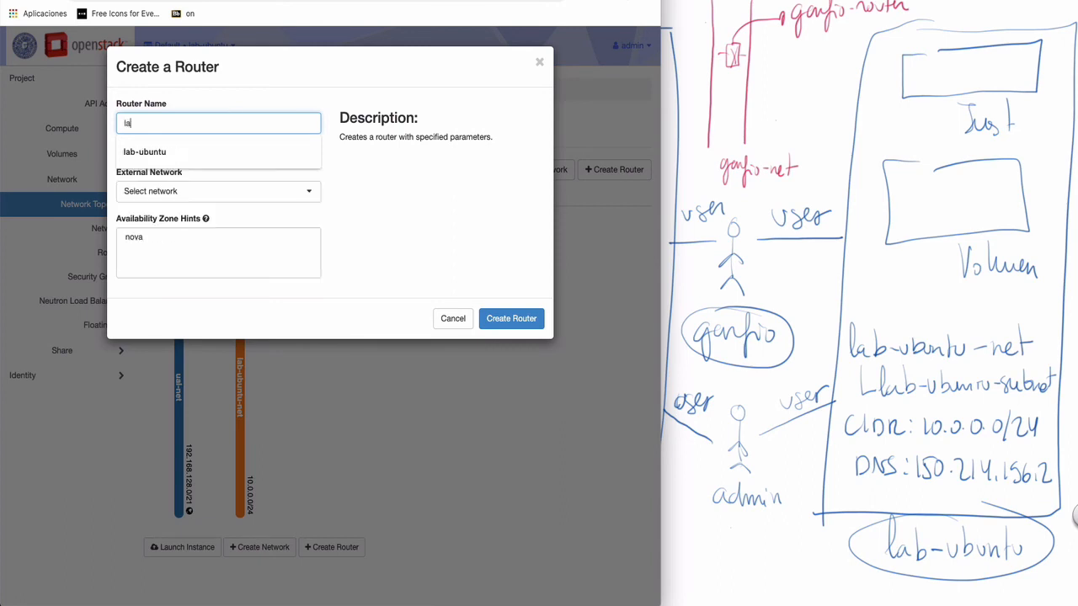
{"action": "type", "text": "b-ubuntu-router"}
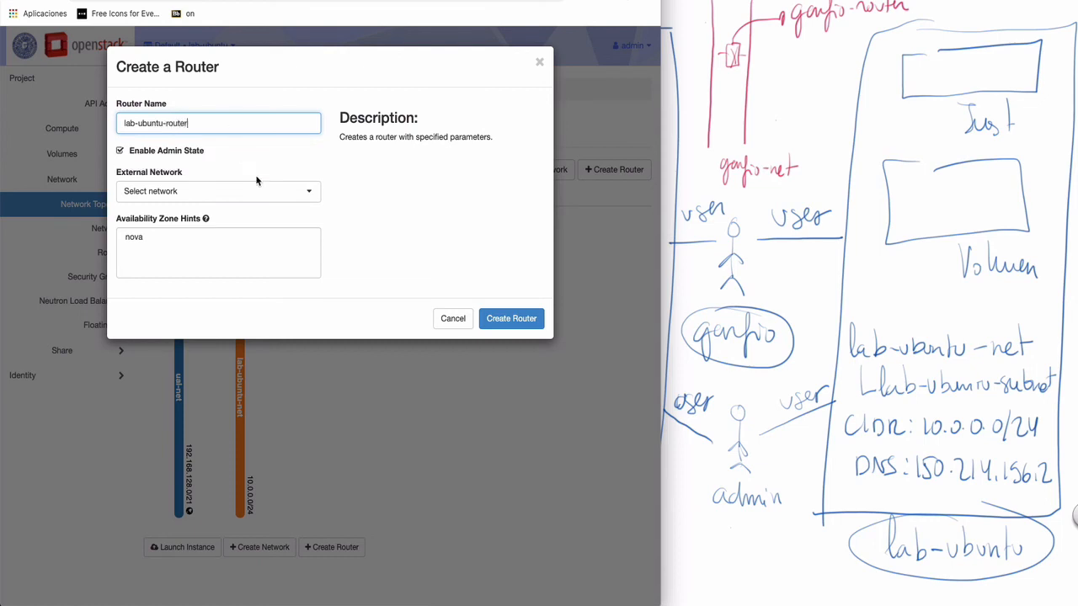
{"action": "left_click", "coordinate": [215, 191]}
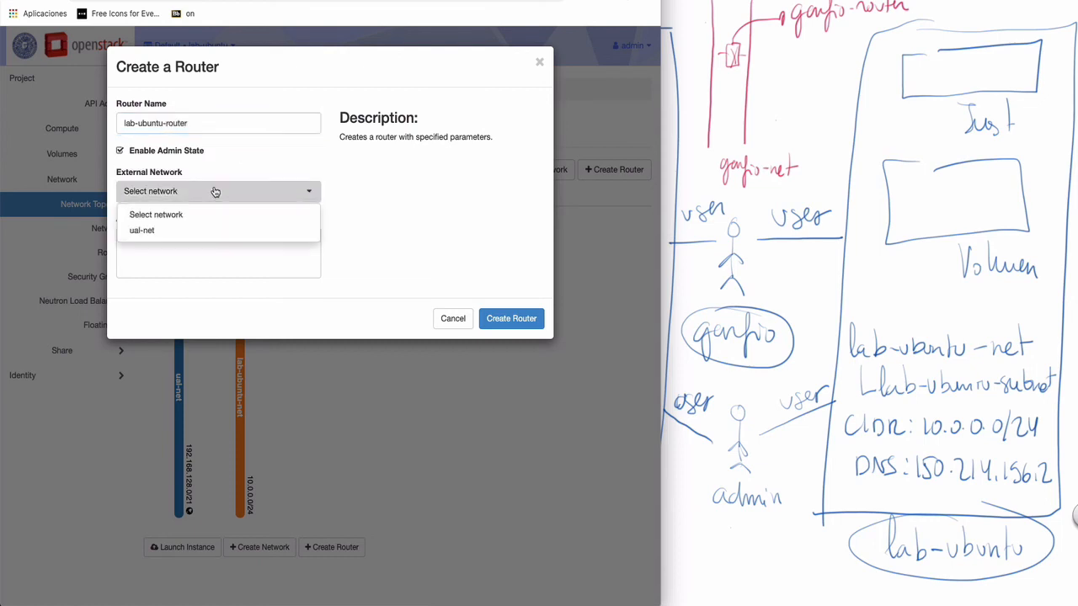
{"action": "left_click", "coordinate": [149, 233]}
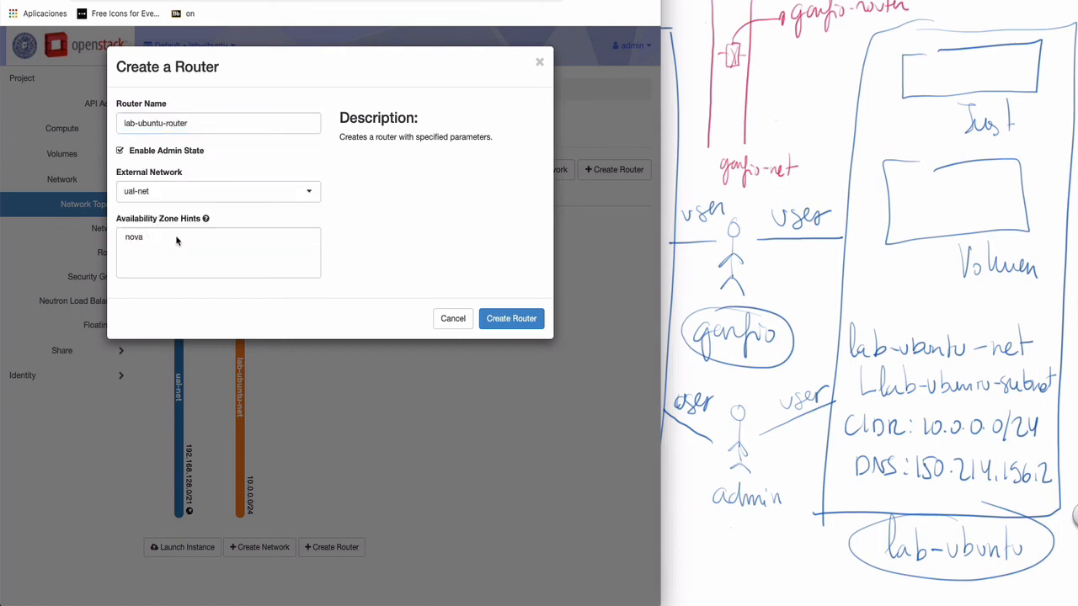
{"action": "left_click", "coordinate": [510, 328]}
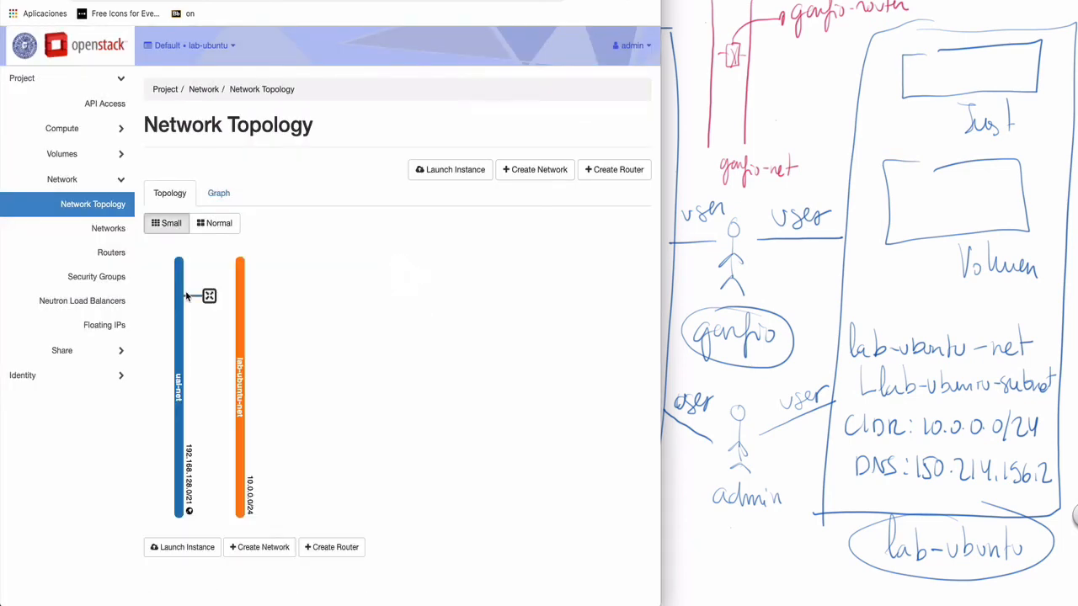
- Add a lab-ubuntu-router interface on the lab-ubuntu-net 10.0.0.0/24 subnet, then view the topology
{"action": "left_click", "coordinate": [208, 296]}
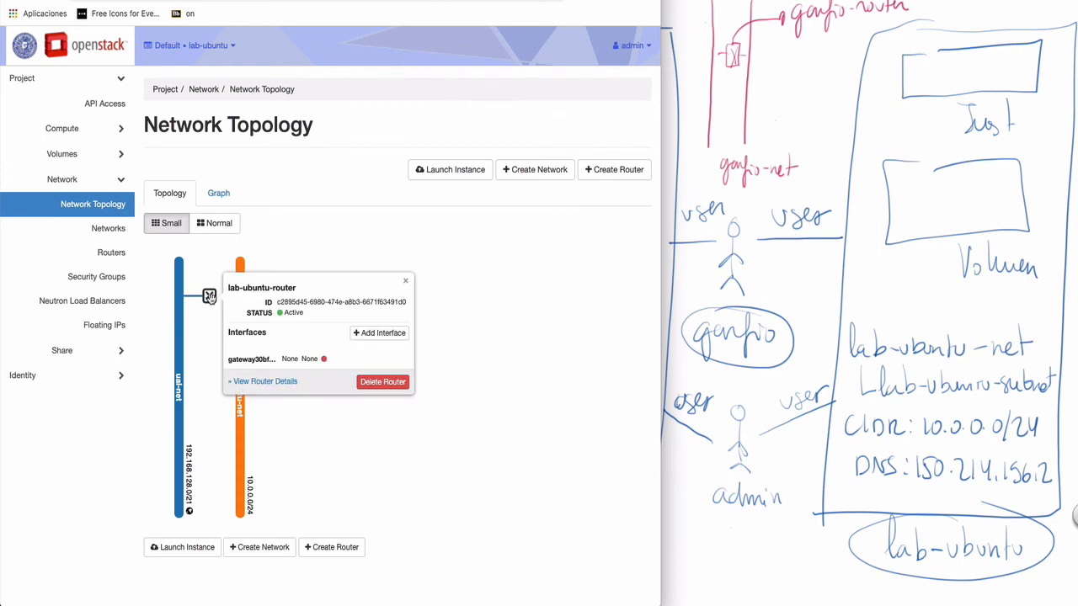
{"action": "left_click", "coordinate": [380, 333]}
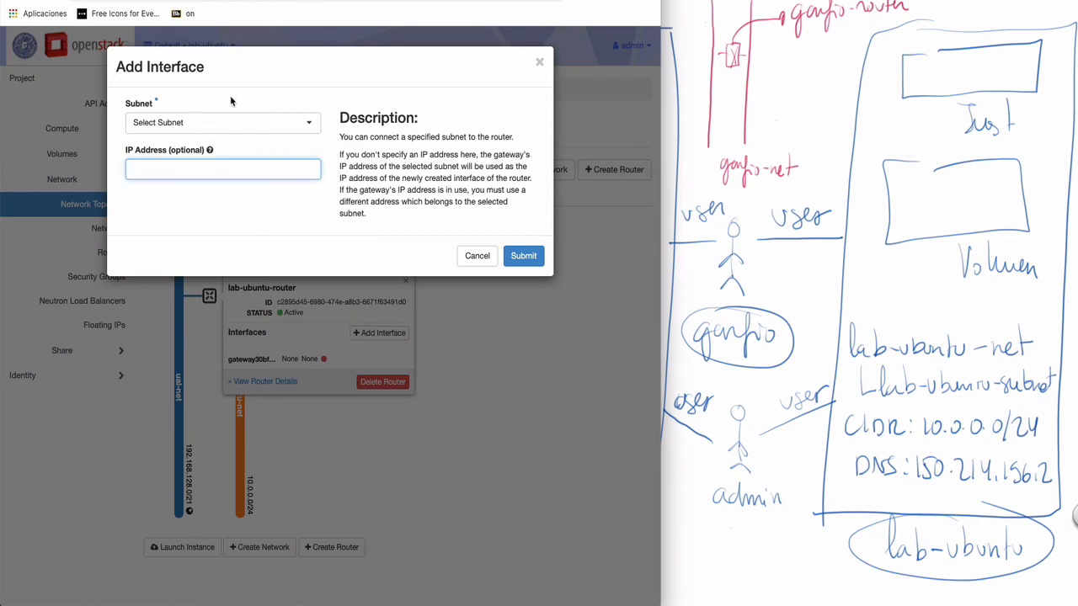
{"action": "left_click", "coordinate": [309, 122]}
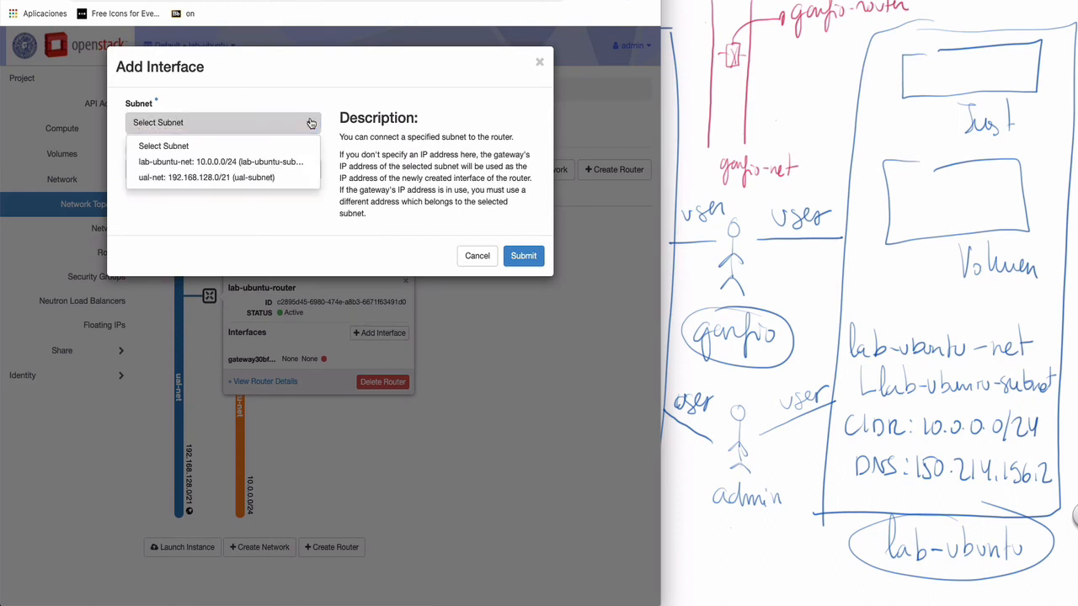
{"action": "left_click", "coordinate": [194, 163]}
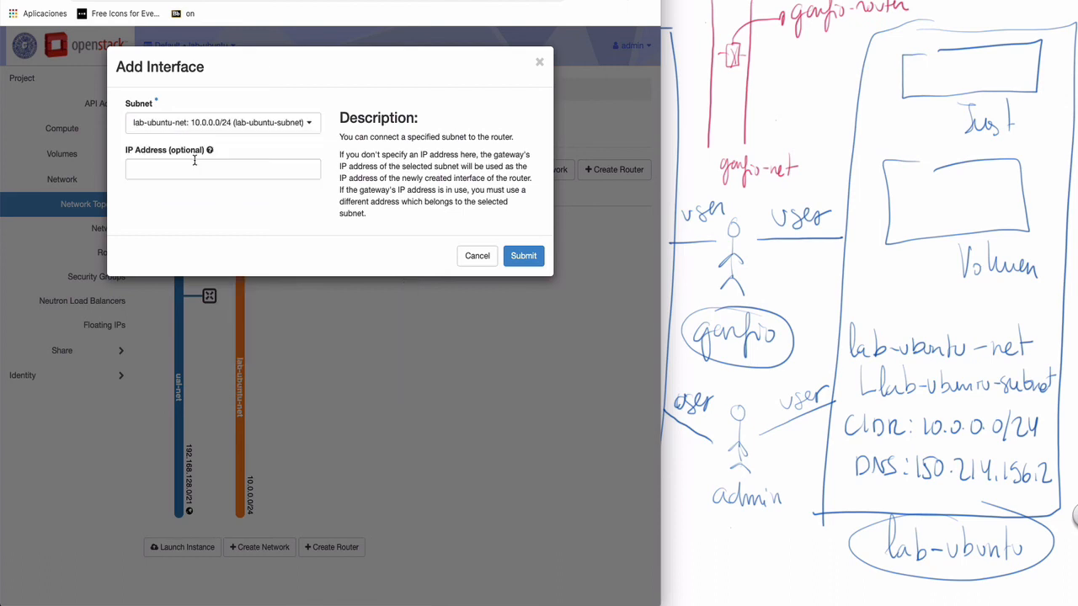
{"action": "left_click", "coordinate": [524, 256]}
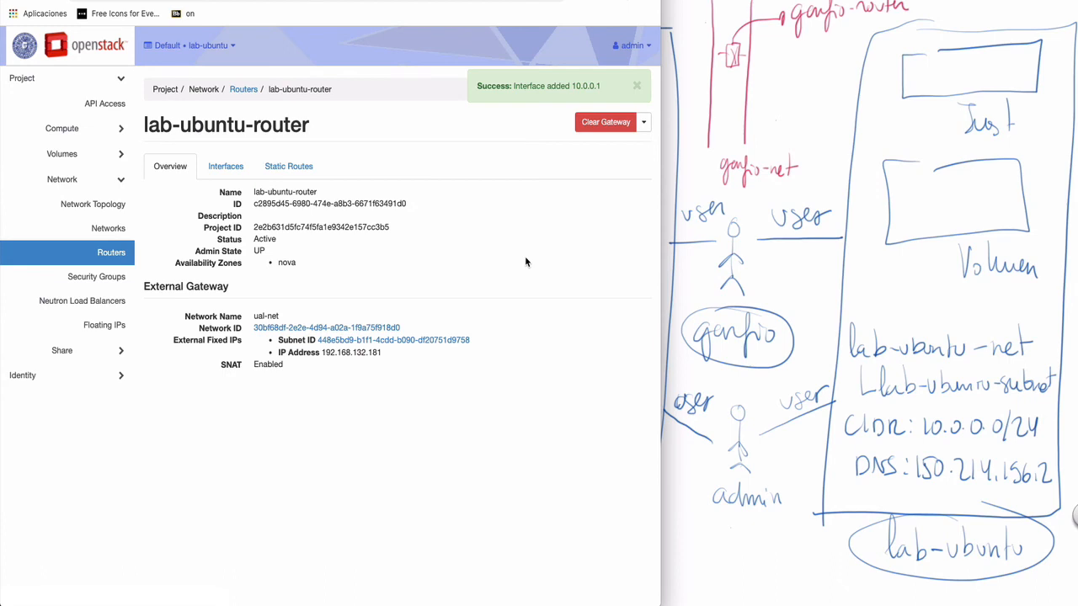
{"action": "left_click", "coordinate": [92, 205]}
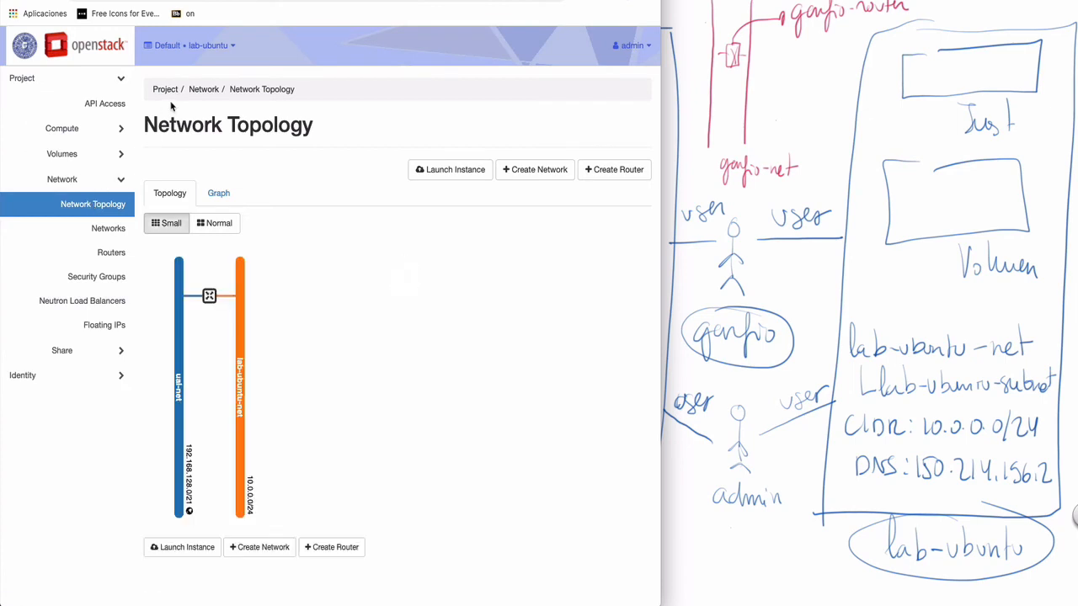
- Make admin the active project and show the Identity Projects list
{"action": "left_click", "coordinate": [229, 51]}
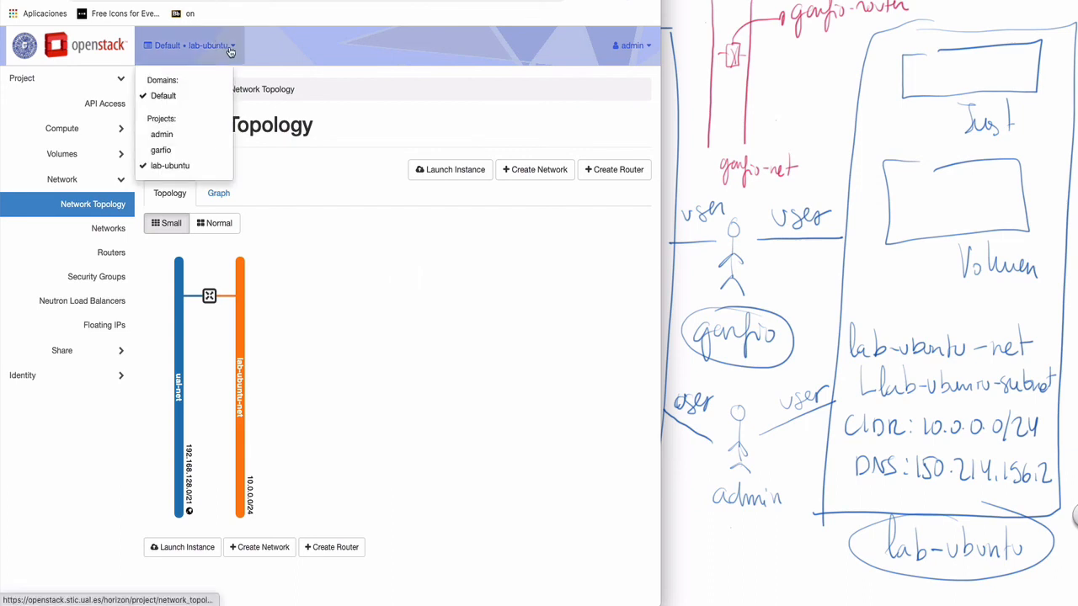
{"action": "left_click", "coordinate": [162, 135]}
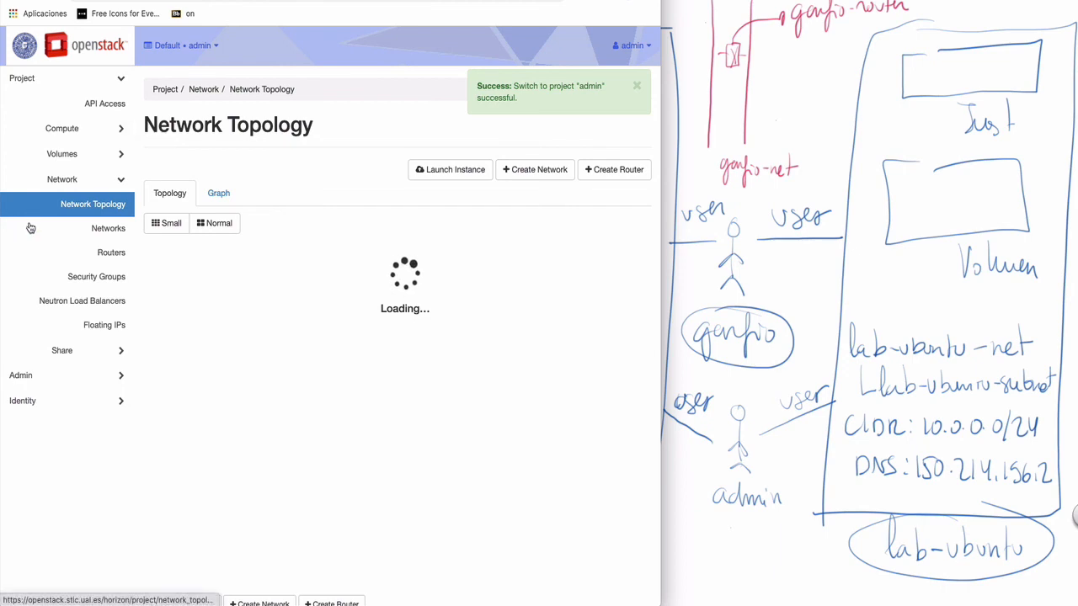
{"action": "left_click", "coordinate": [62, 401]}
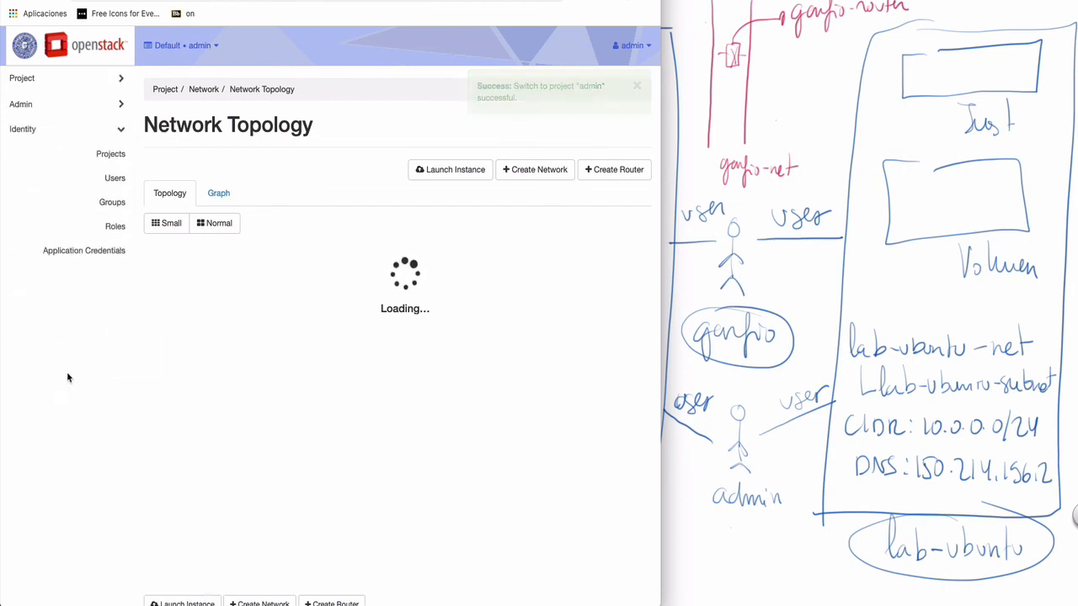
{"action": "left_click", "coordinate": [116, 155]}
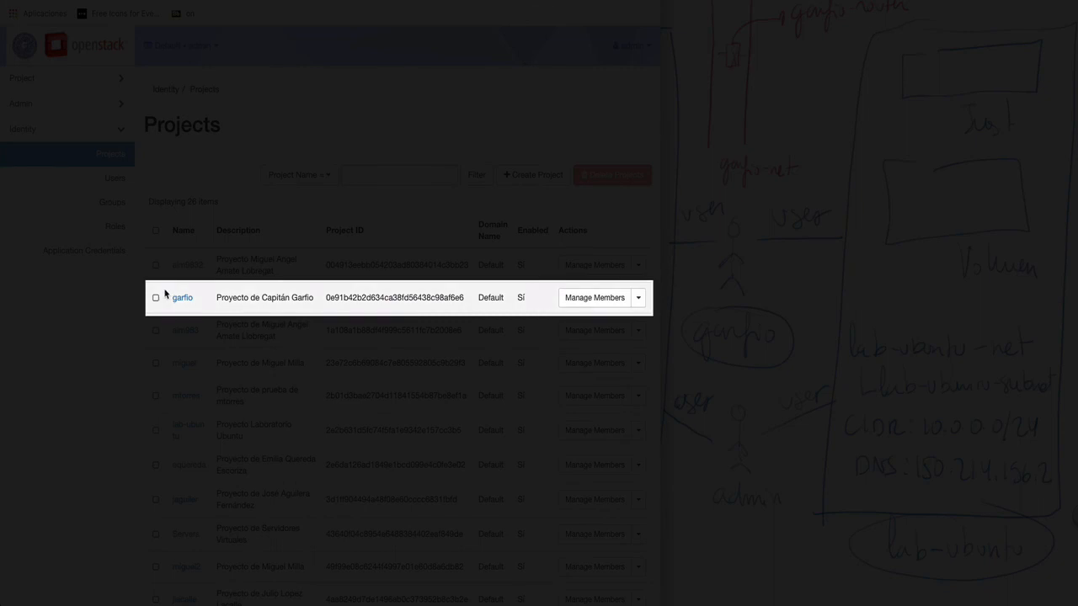
- Remove admin from the garfio project's members and save the membership
{"action": "left_click", "coordinate": [588, 300]}
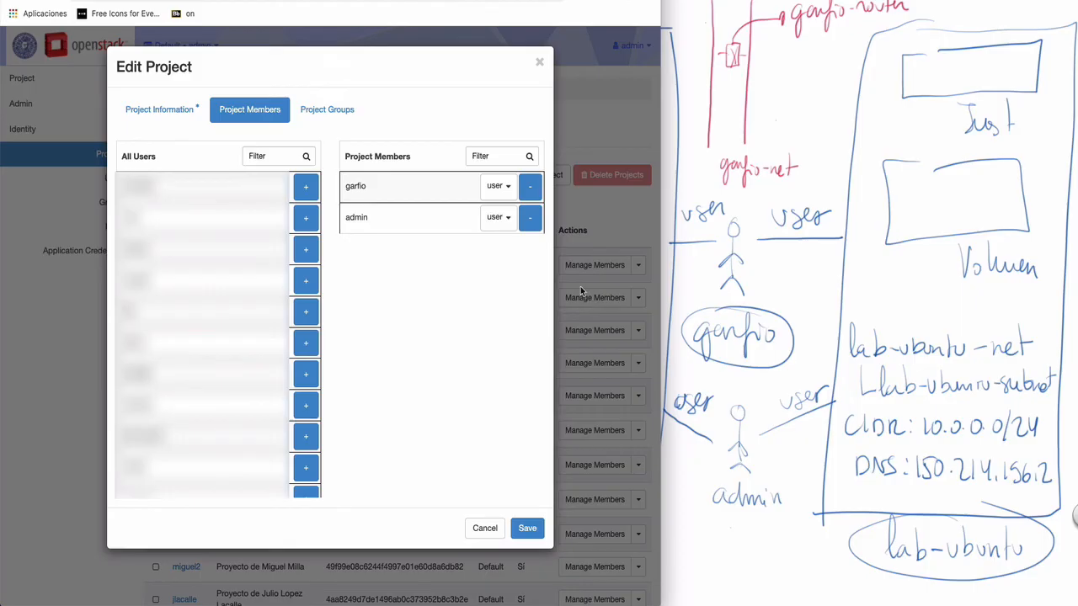
{"action": "left_click", "coordinate": [529, 220]}
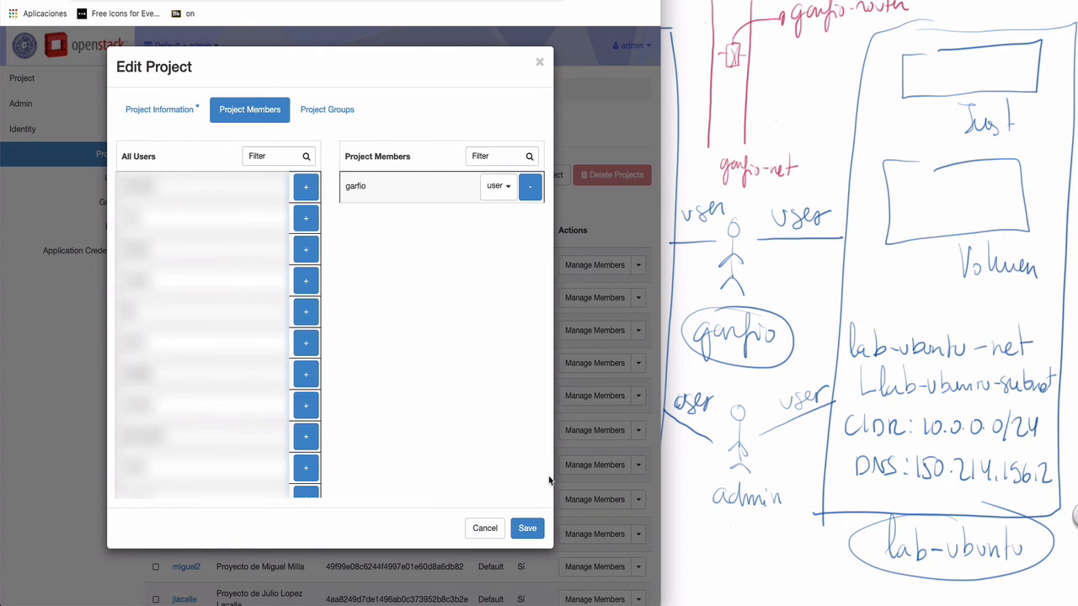
{"action": "left_click", "coordinate": [527, 528]}
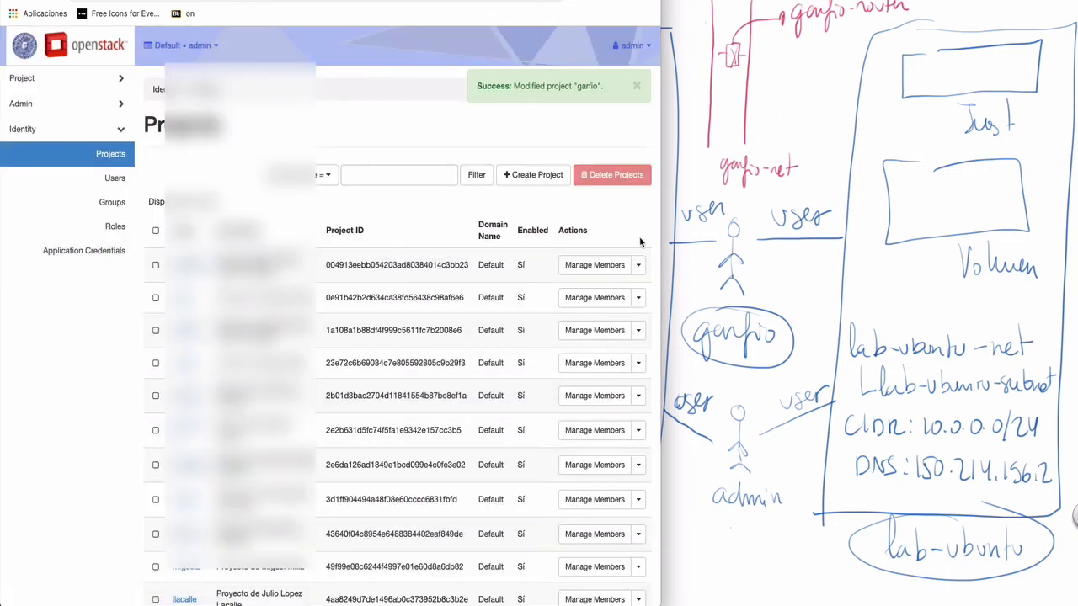
- Remove admin from lab-ubuntu's members, leaving garfio, and save the membership
{"action": "scroll", "coordinate": [640, 242], "scroll_direction": "down", "scroll_amount": 5}
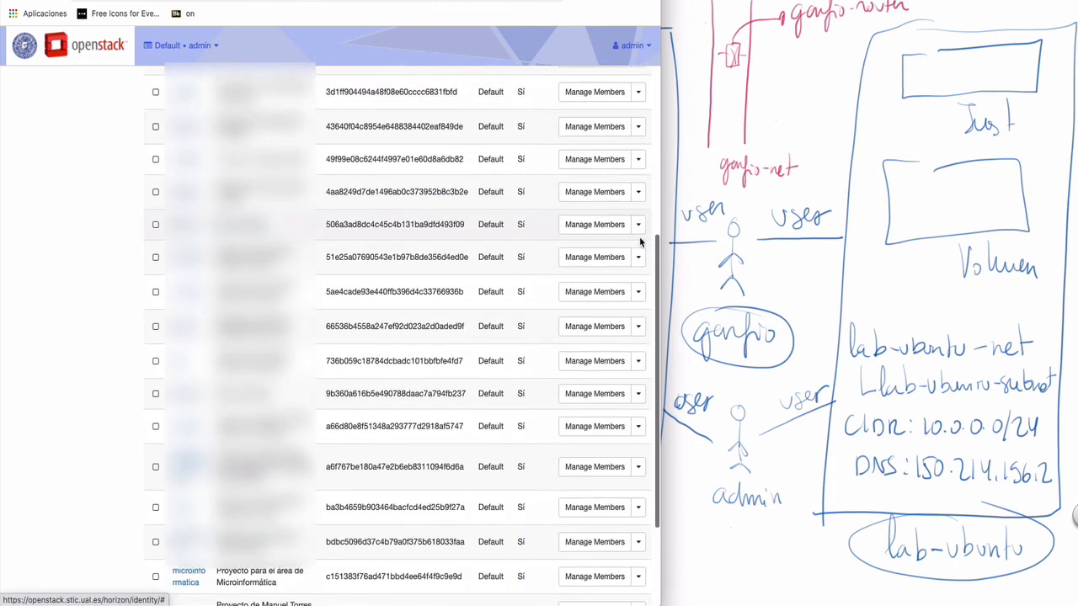
{"action": "scroll", "coordinate": [640, 242], "scroll_direction": "down", "scroll_amount": 2}
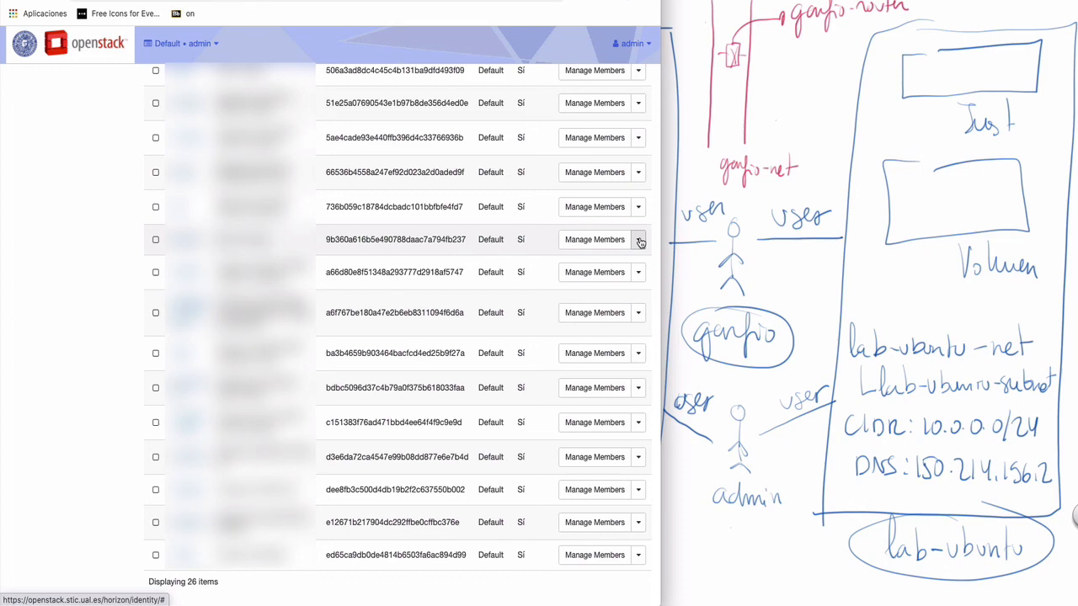
{"action": "scroll", "coordinate": [640, 242], "scroll_direction": "up", "scroll_amount": 2}
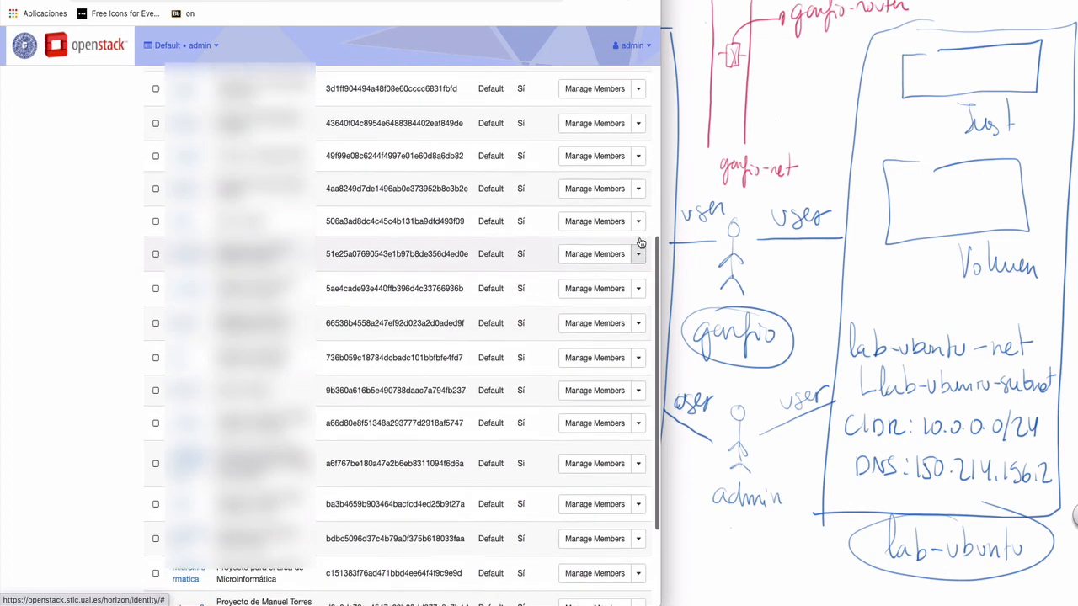
{"action": "scroll", "coordinate": [640, 243], "scroll_direction": "up", "scroll_amount": 3}
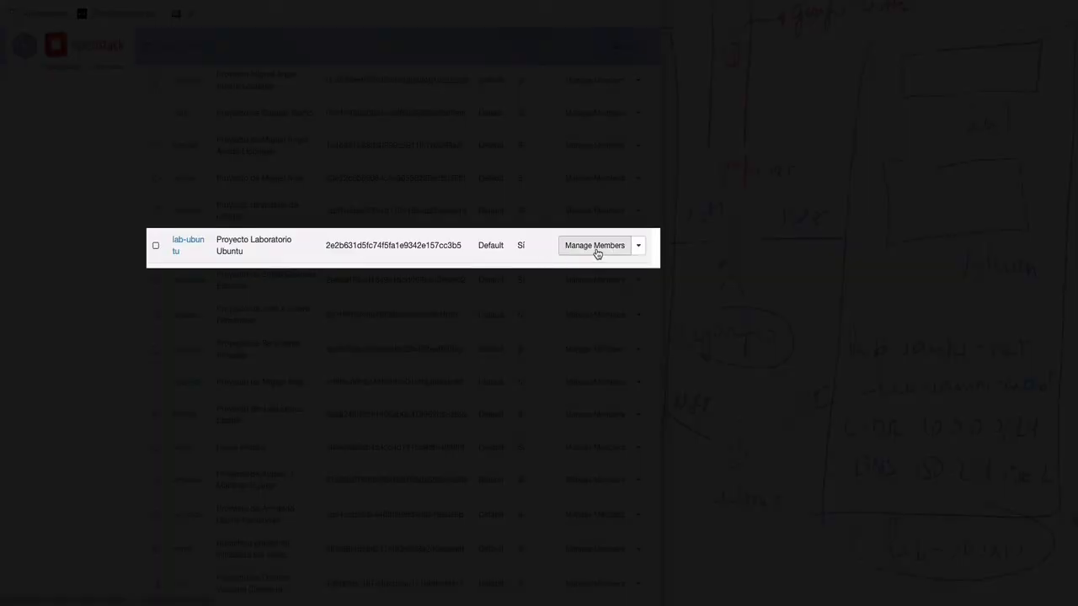
{"action": "left_click", "coordinate": [595, 248]}
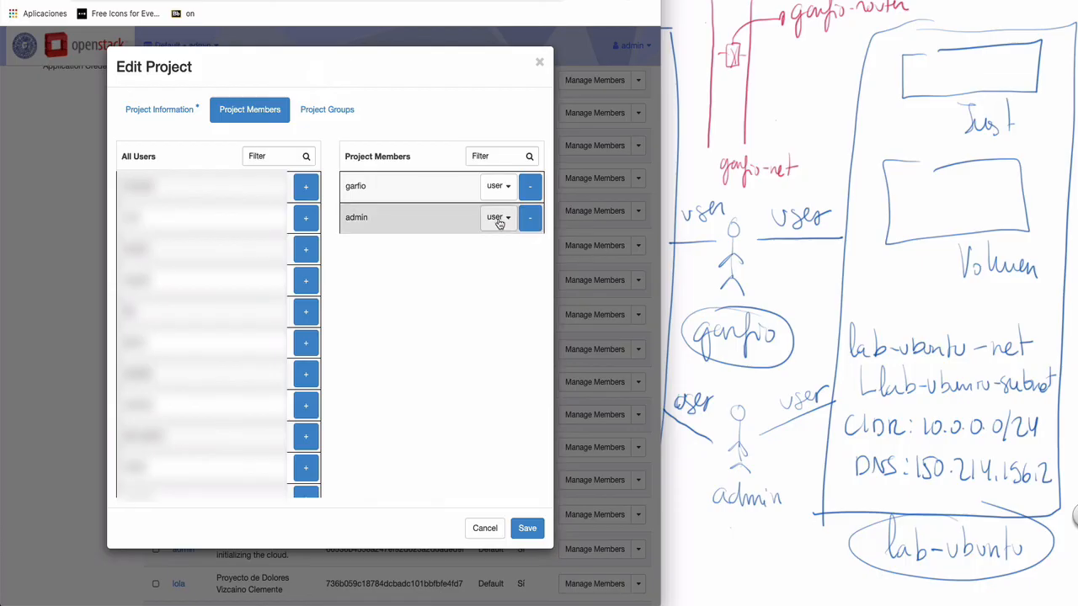
{"action": "left_click", "coordinate": [529, 218]}
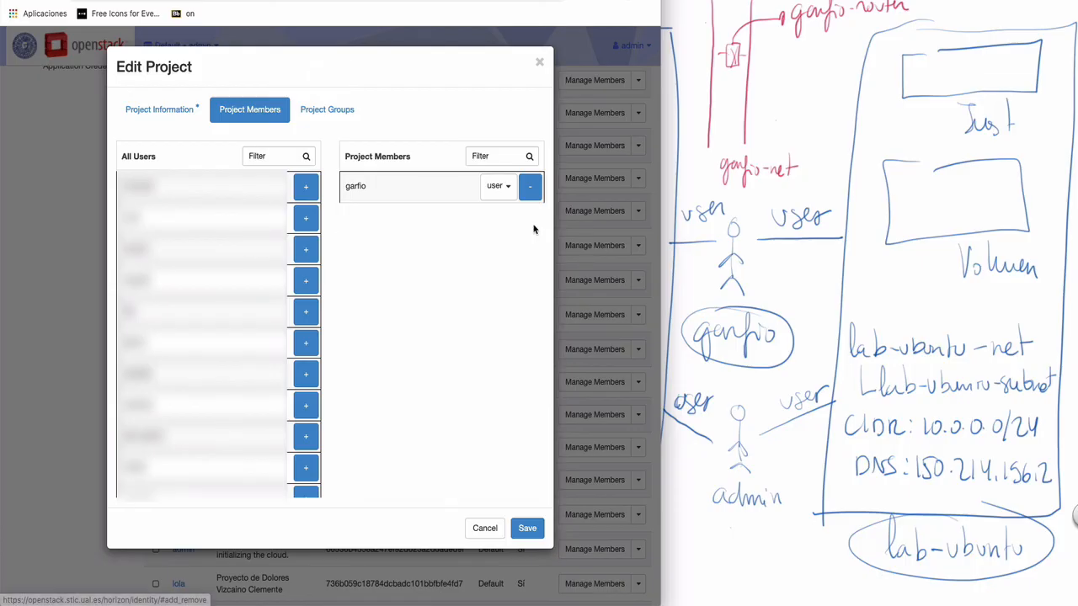
{"action": "left_click", "coordinate": [528, 528]}
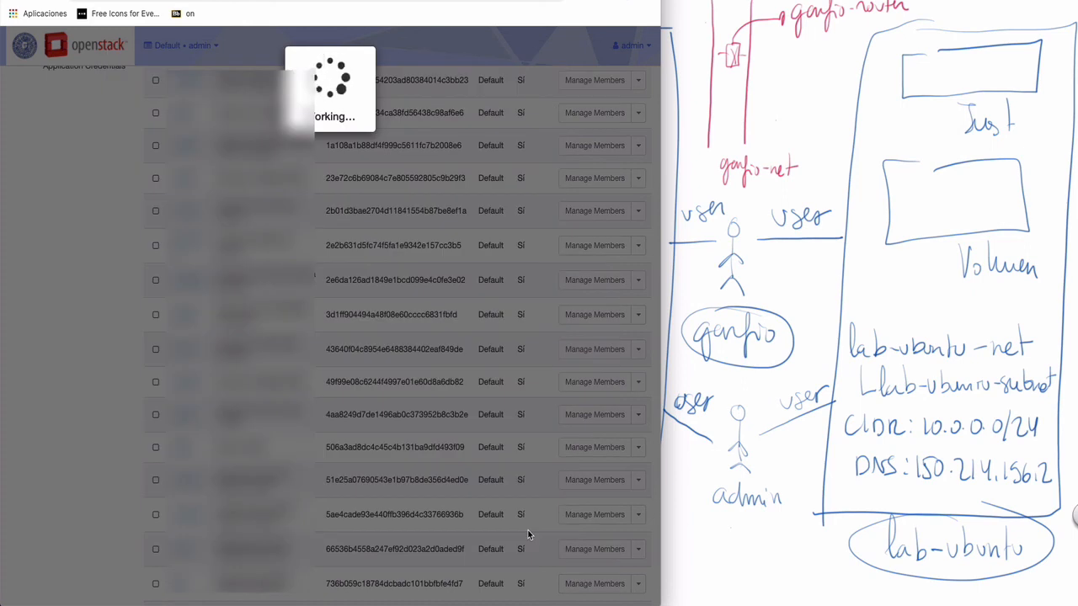